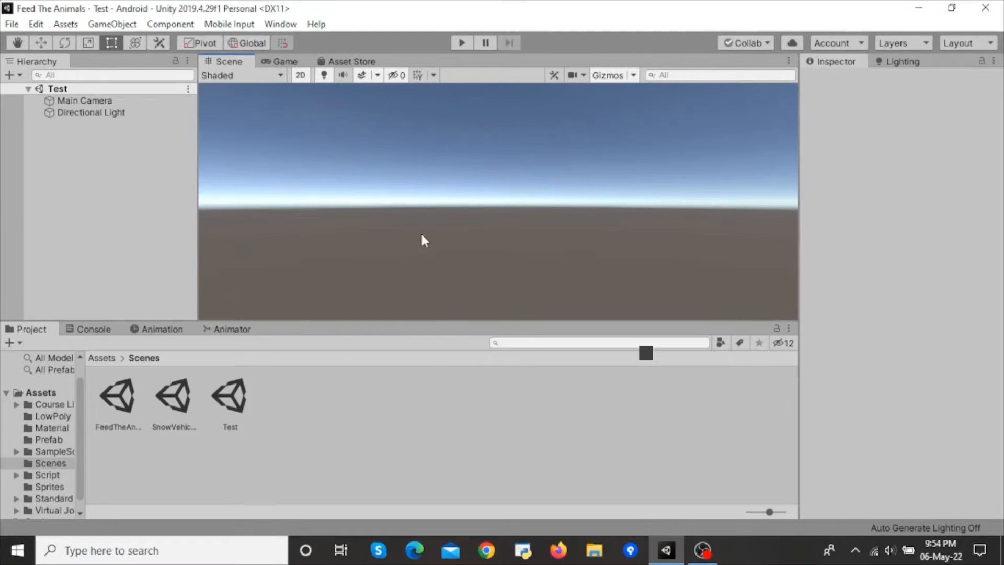
Open the Package Manager
click(275, 25)
click(319, 159)
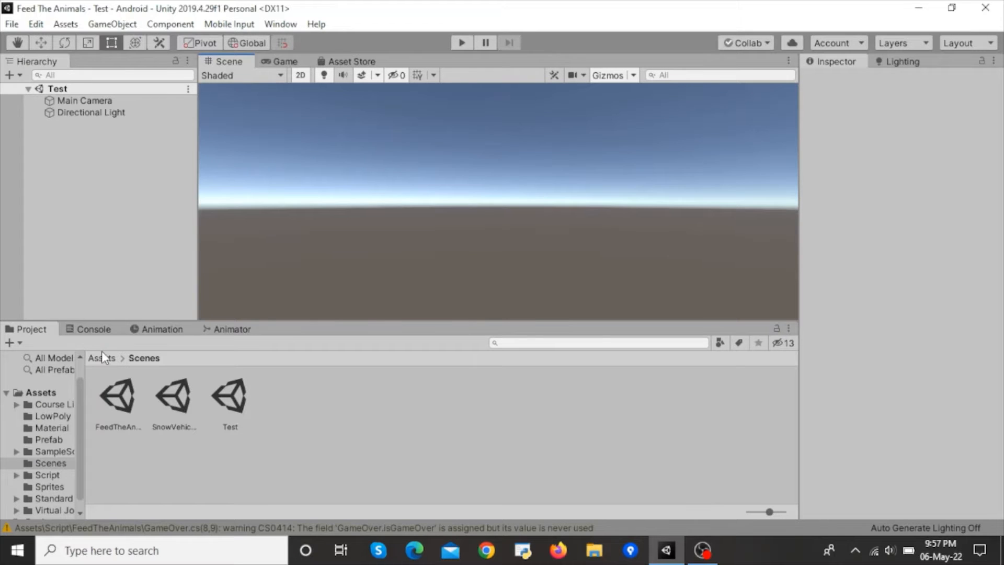
Clear the script warnings from the Console and return to the assets in the Scenes folder
click(76, 328)
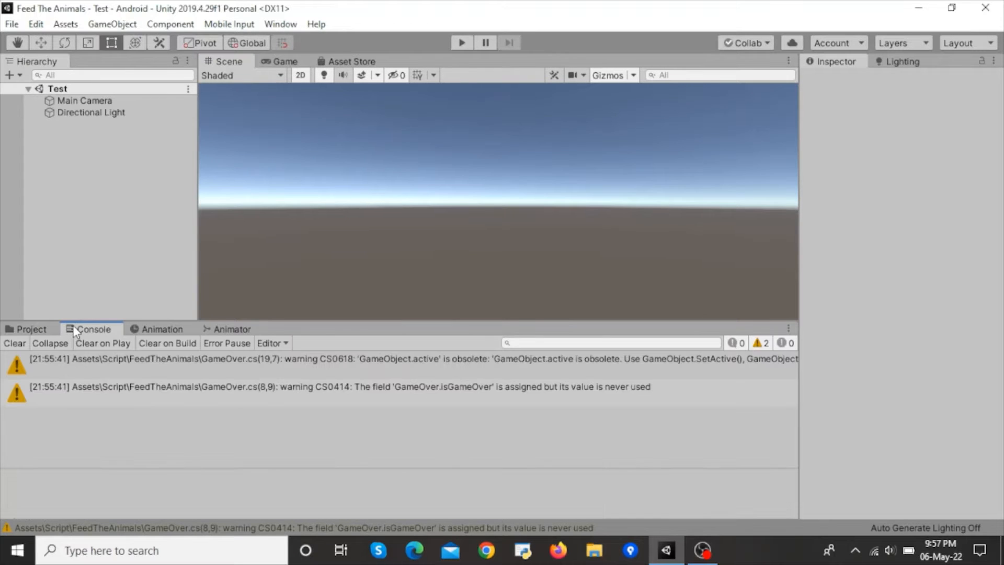
click(29, 329)
right_click(64, 161)
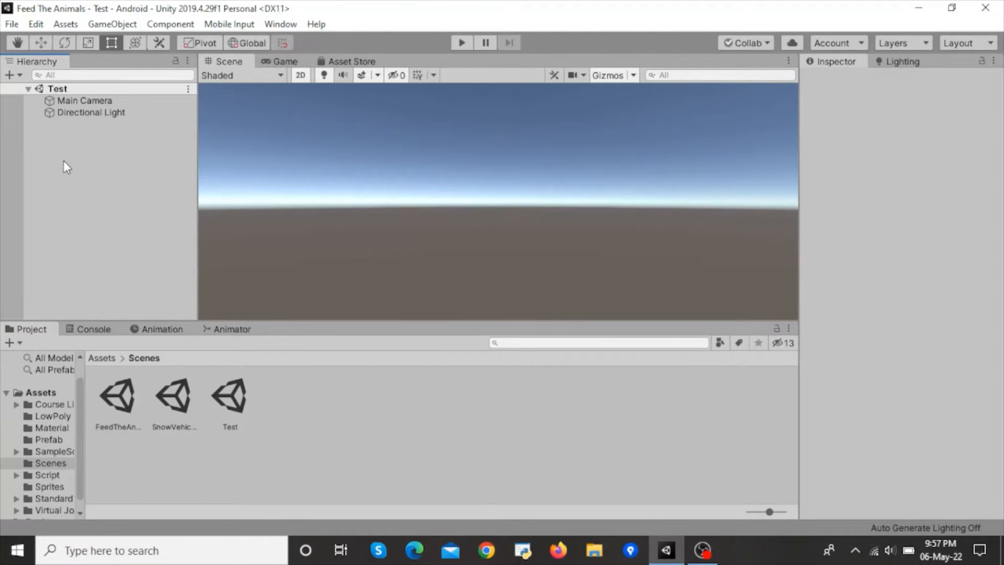
mouse_move(170, 320)
click(423, 416)
Create a post-processing profile in the Scenes folder, keeping its default name
right_click(291, 408)
mouse_move(370, 41)
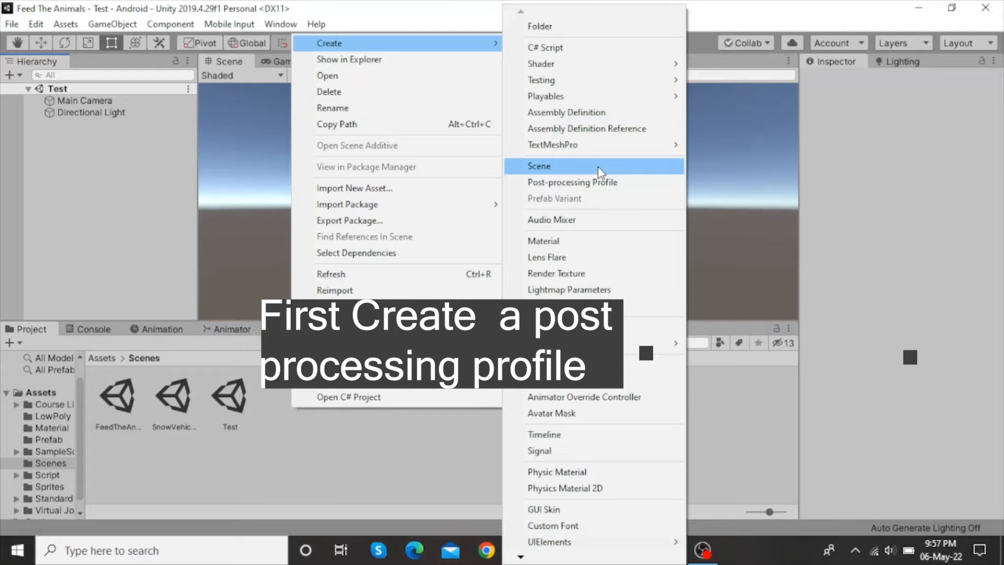
click(594, 183)
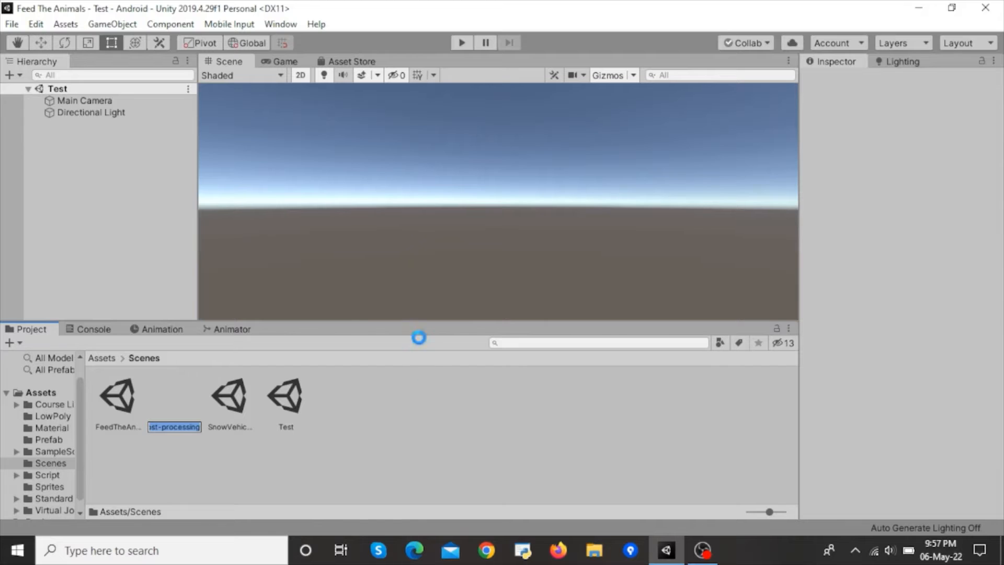
key(Return)
Create an empty game object in the Test scene
click(88, 206)
right_click(87, 194)
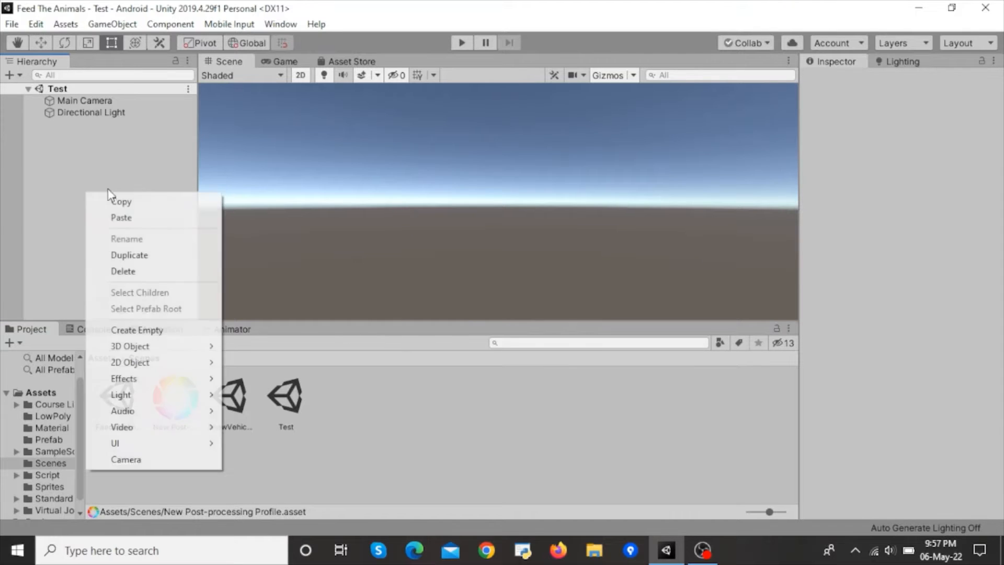
click(160, 330)
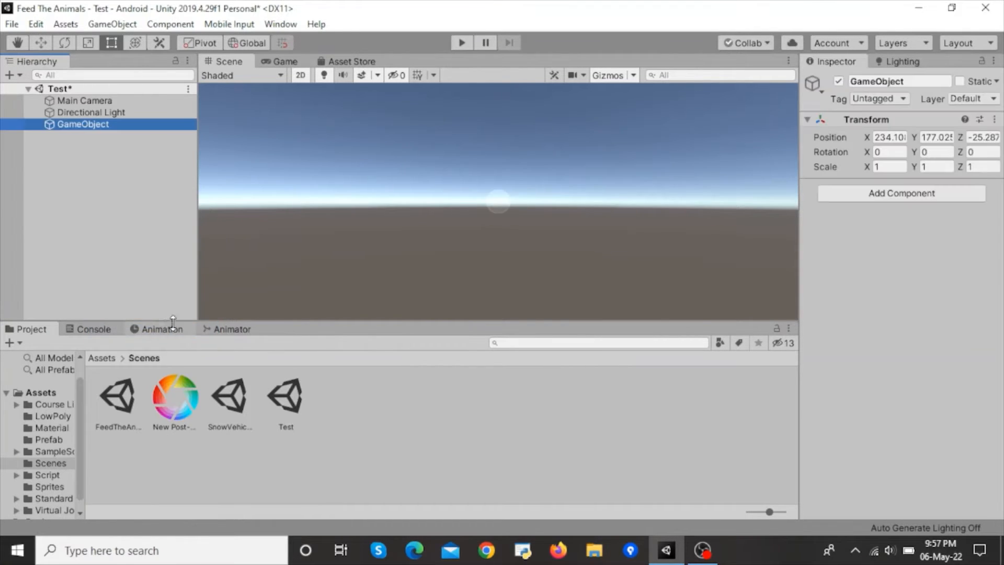
Try adding a Post-process Layer component to the empty GameObject, and undo it
click(918, 197)
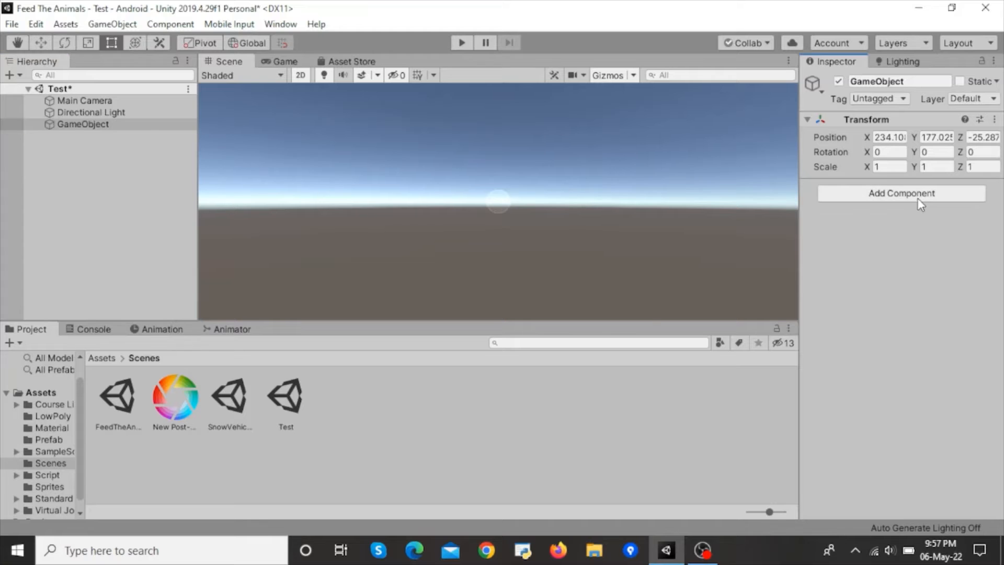
text(pos)
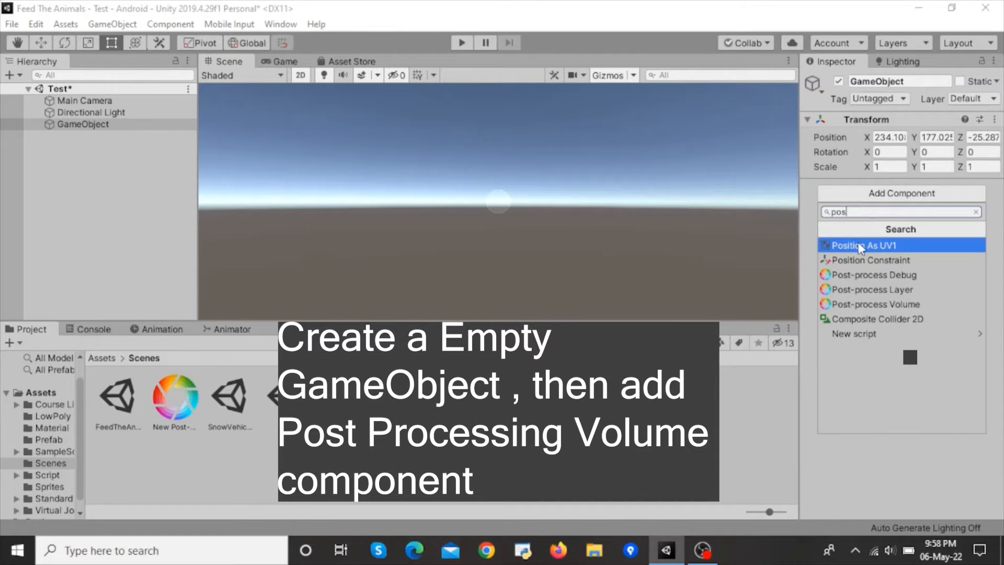
click(888, 291)
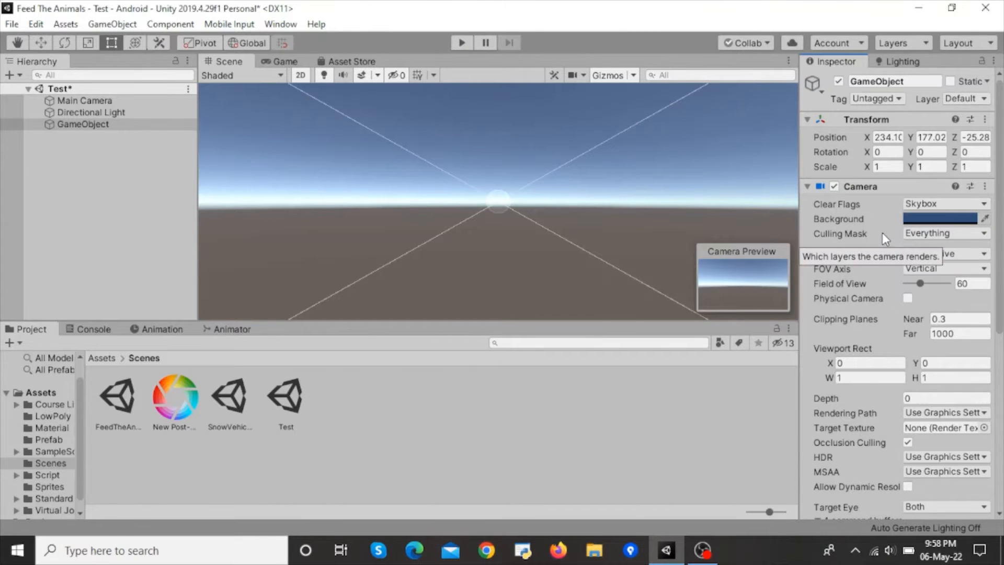
scroll(883, 232, down, 8)
key(ctrl+z)
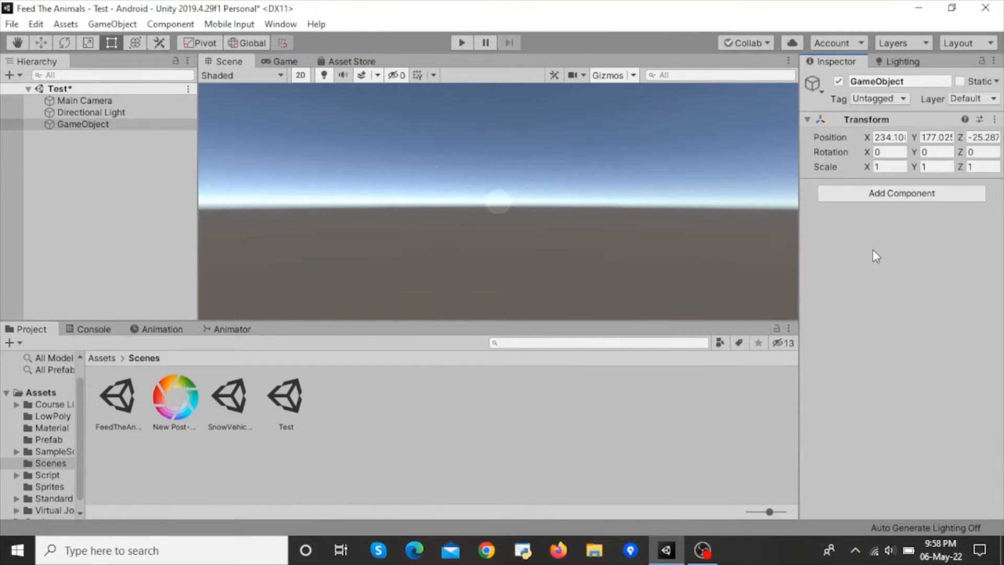
Add a Post-process Volume component to the empty GameObject
click(877, 193)
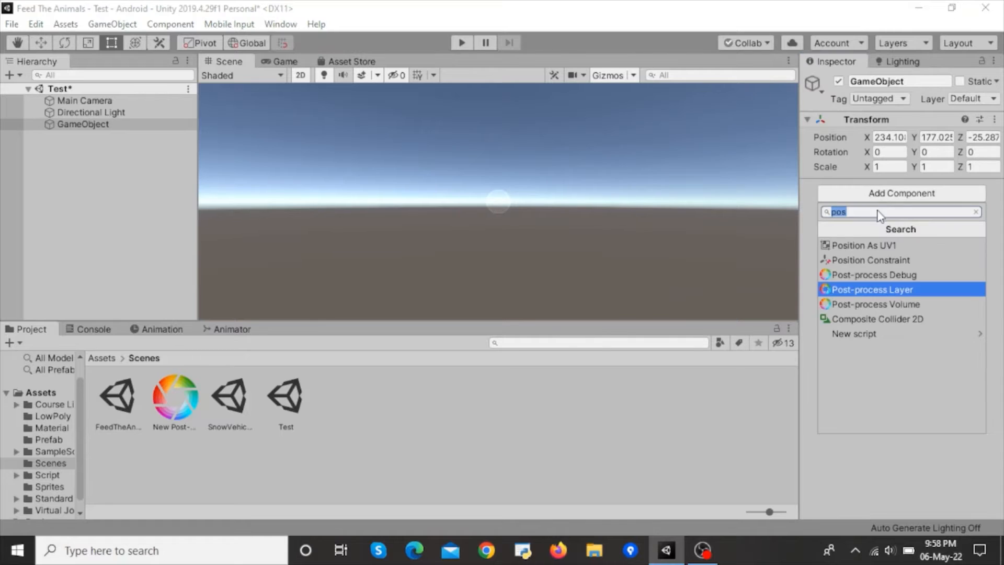
click(919, 303)
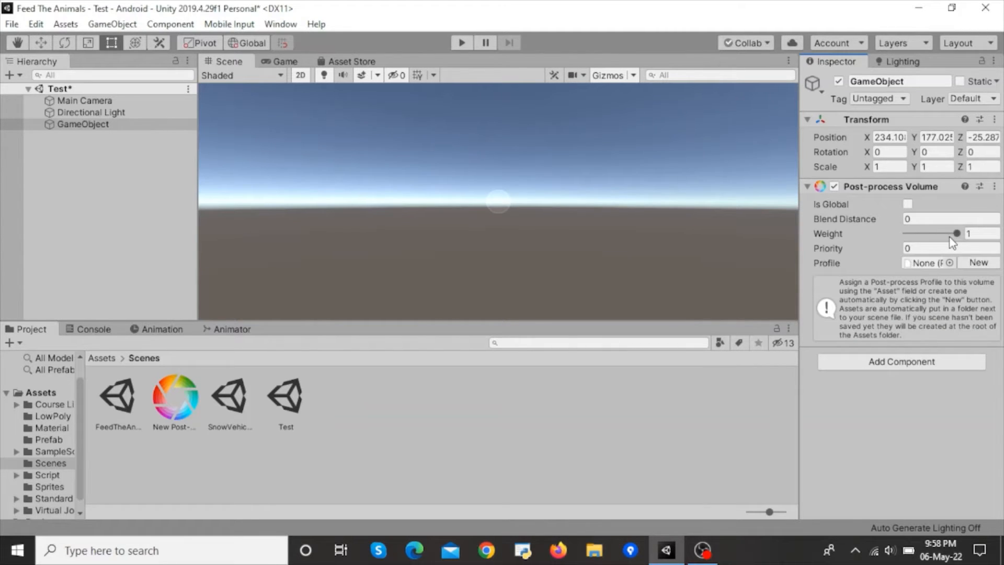
Assign New Post-processing Profile to the Post-process Volume and enable Is Global
click(950, 263)
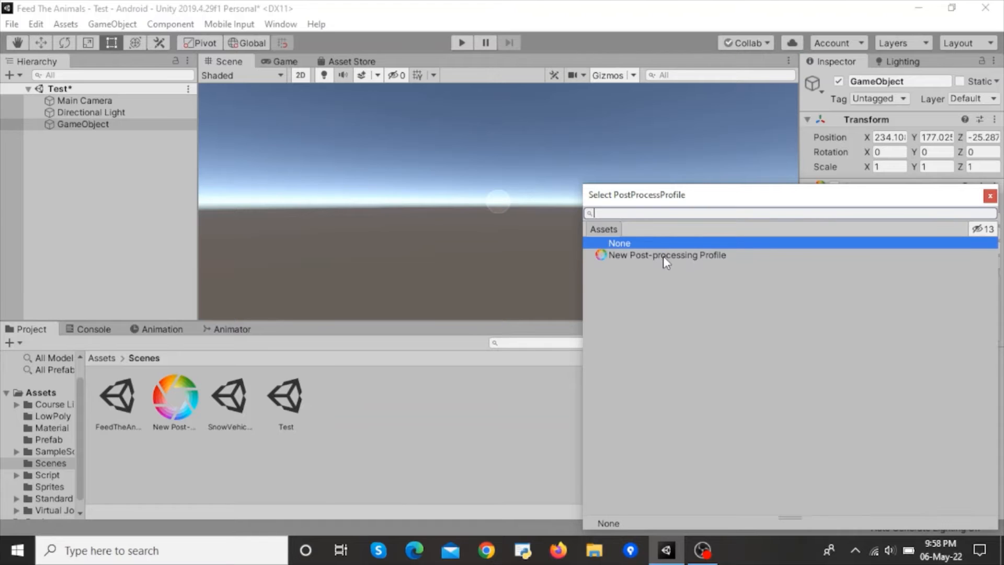
click(663, 256)
click(990, 195)
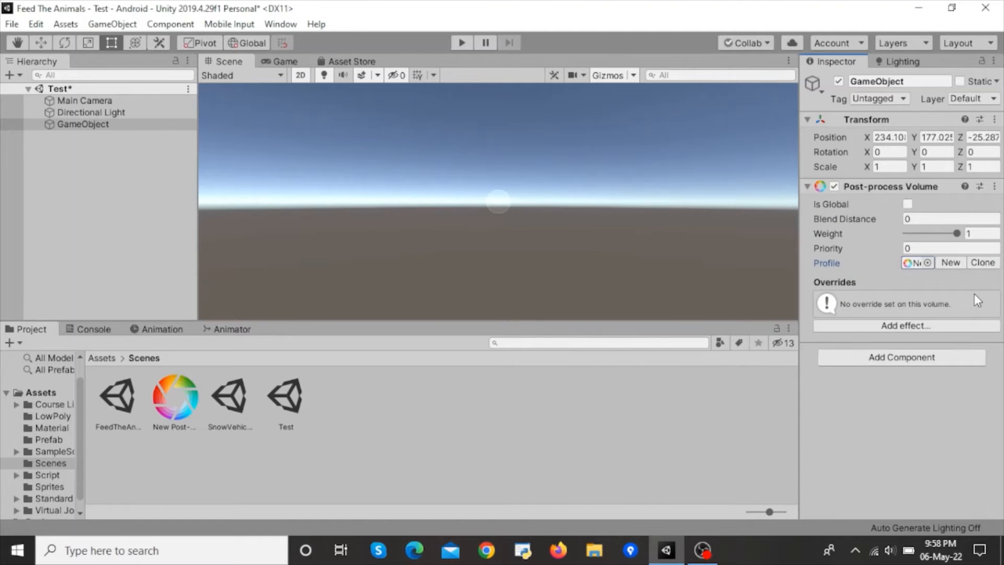
click(907, 204)
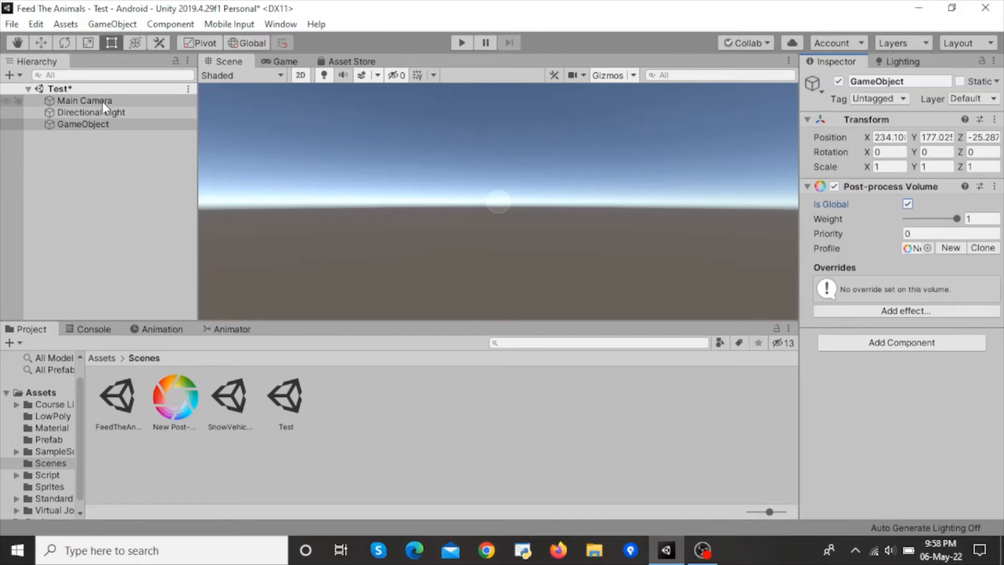
Define a new layer named PostProcessing as User Layer 8
click(971, 98)
click(942, 219)
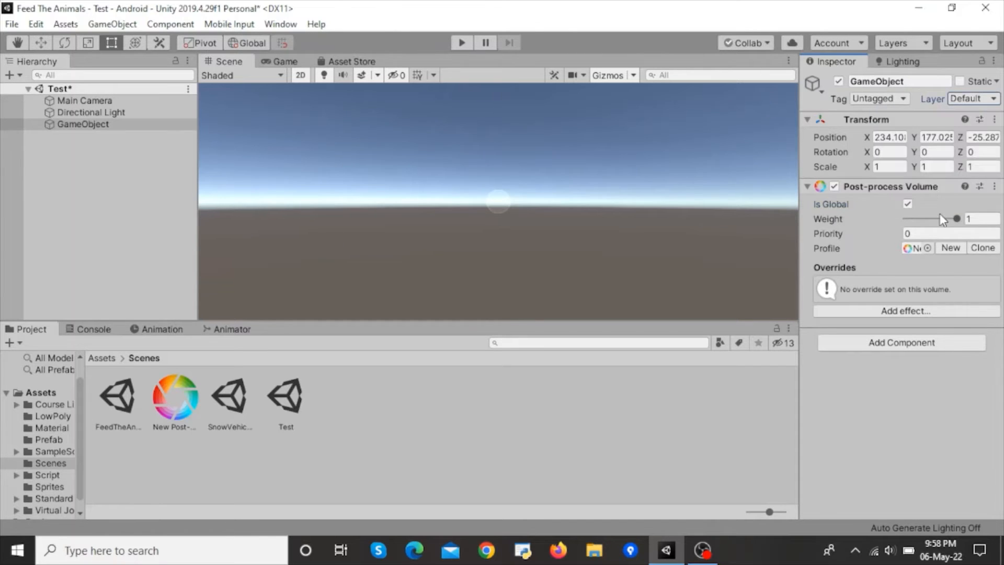
click(974, 100)
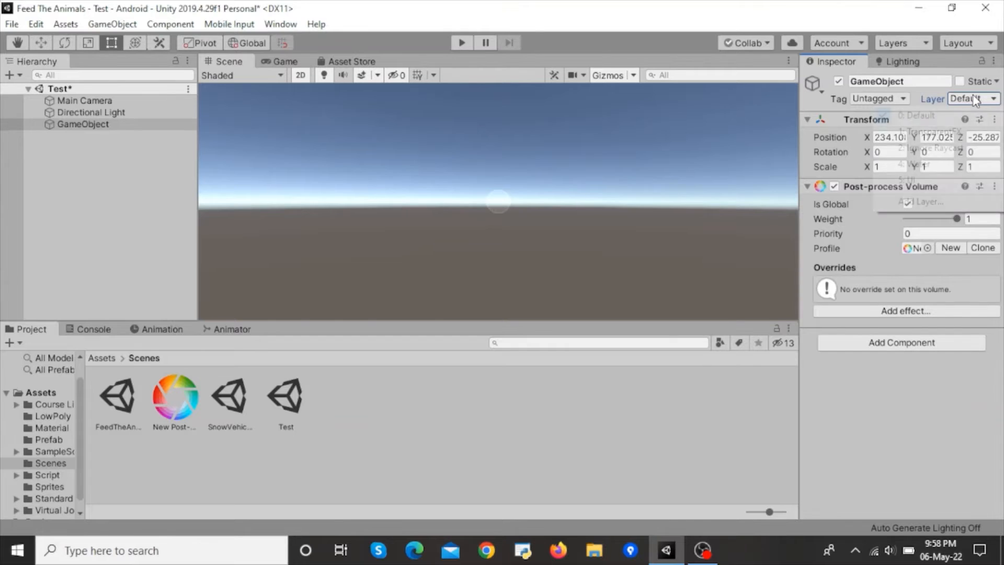
click(942, 201)
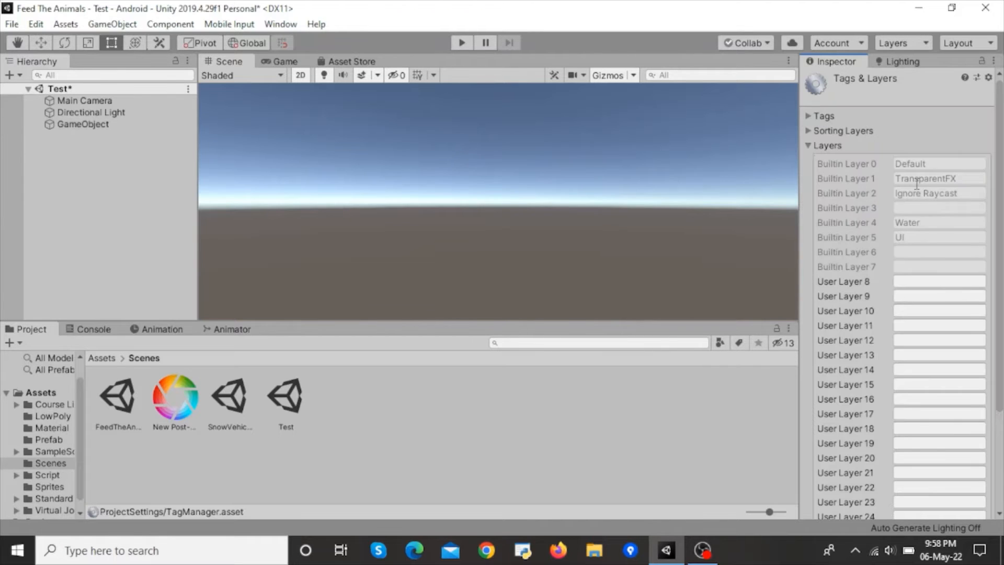
click(934, 279)
text(PostP)
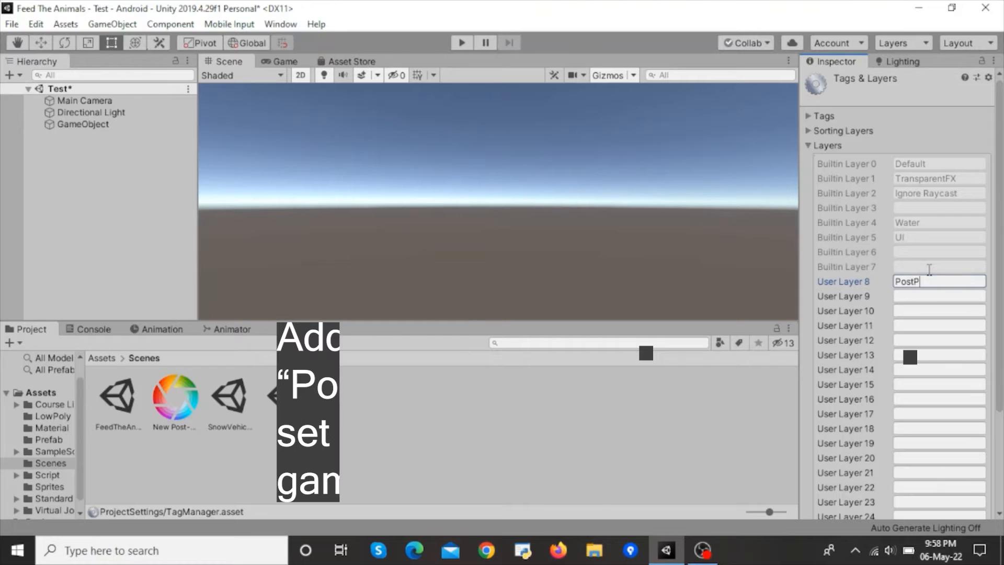
text(rocessing)
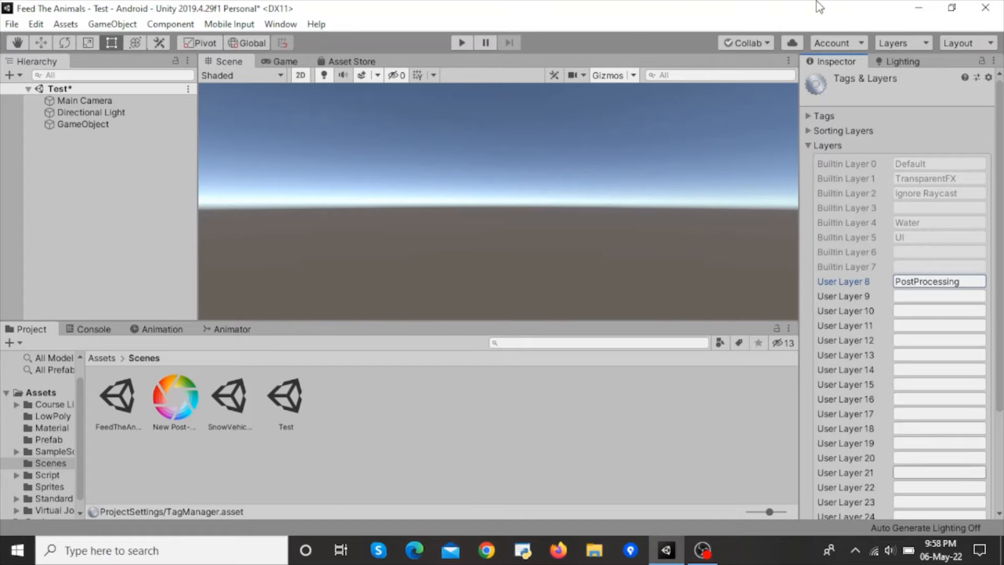
Set the Main Camera's object layer to PostProcessing
click(78, 101)
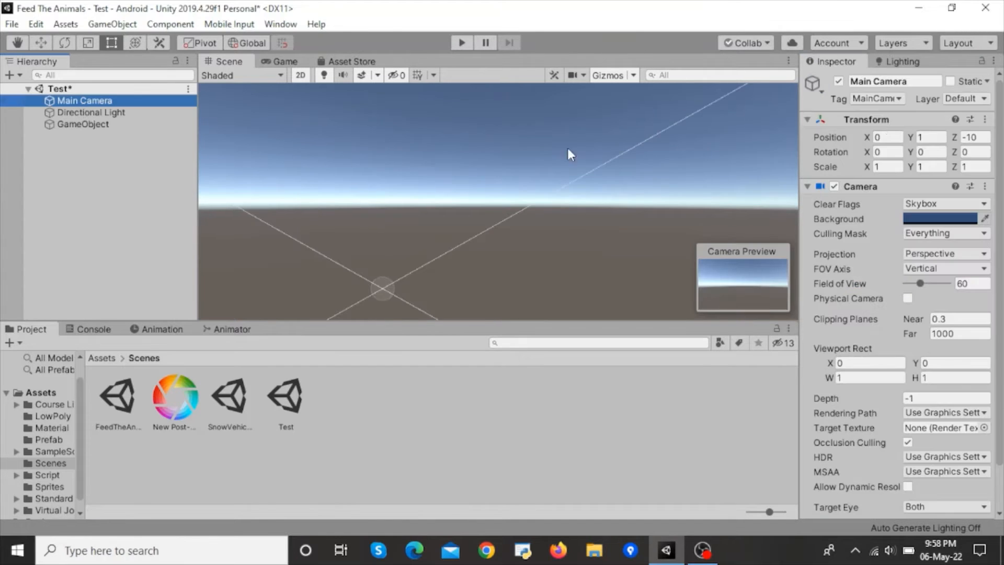
click(965, 98)
click(963, 196)
Add a Post-process Layer component to the Main Camera and set its volume blending layer to PostProcessing
scroll(906, 444, down, 3)
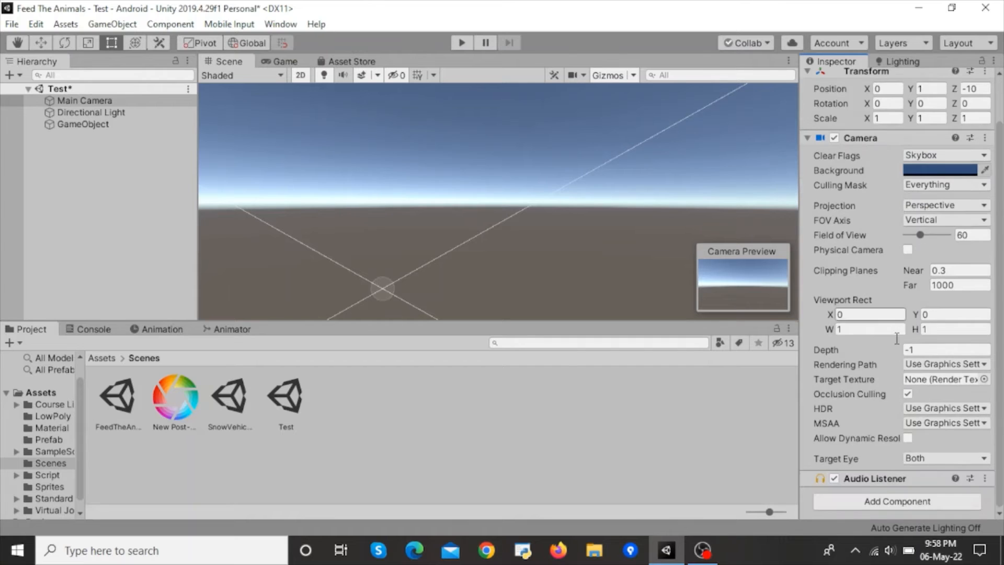
click(898, 501)
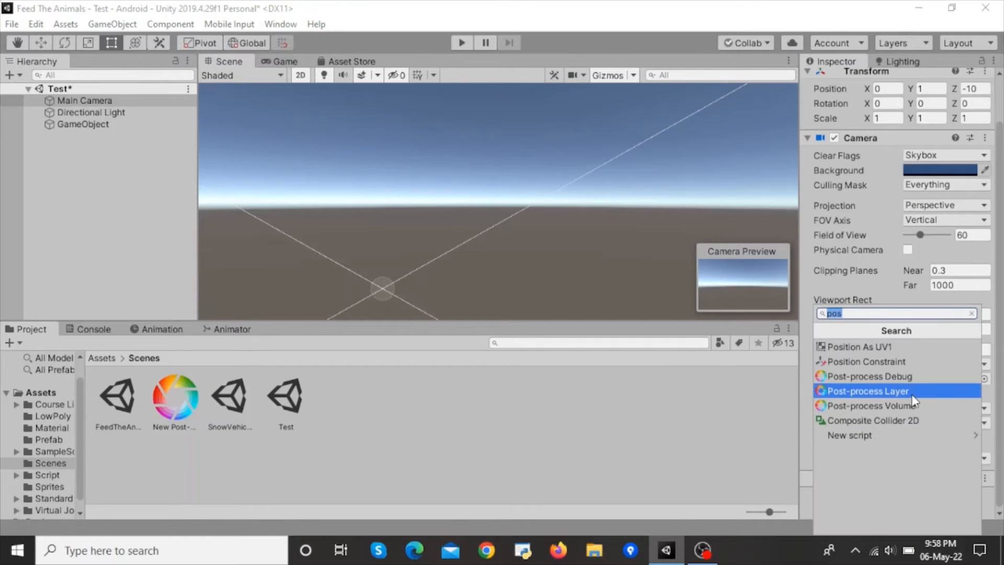
click(912, 392)
scroll(923, 392, down, 15)
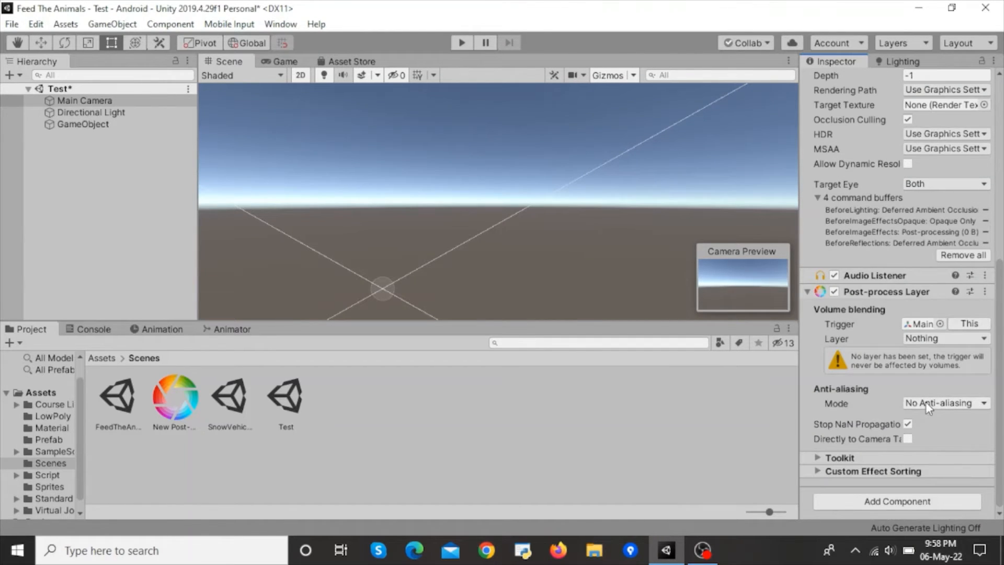
click(947, 339)
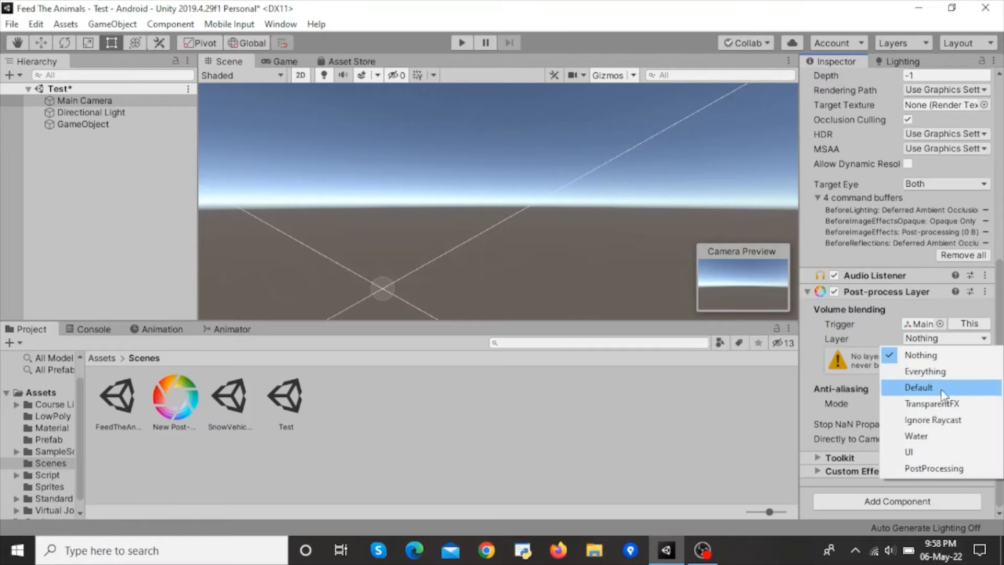
click(926, 469)
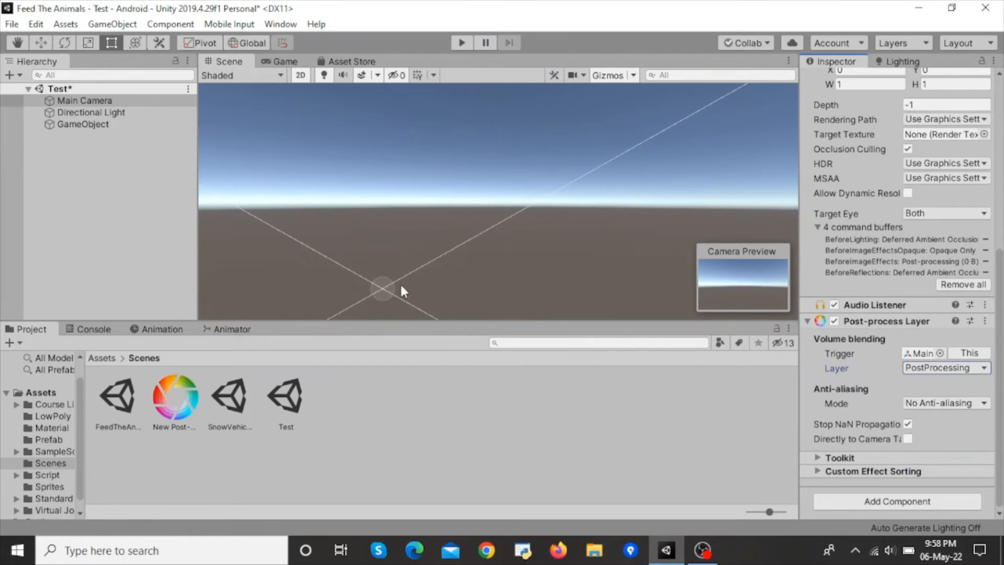
Assign the GameObject holding the Post-process Volume to the PostProcessing layer
click(125, 125)
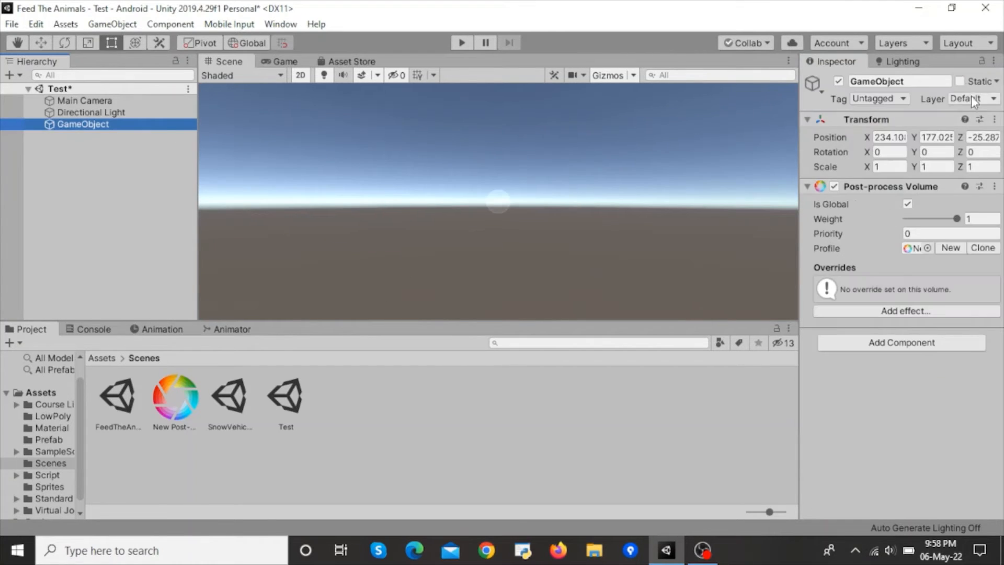
click(973, 99)
click(960, 195)
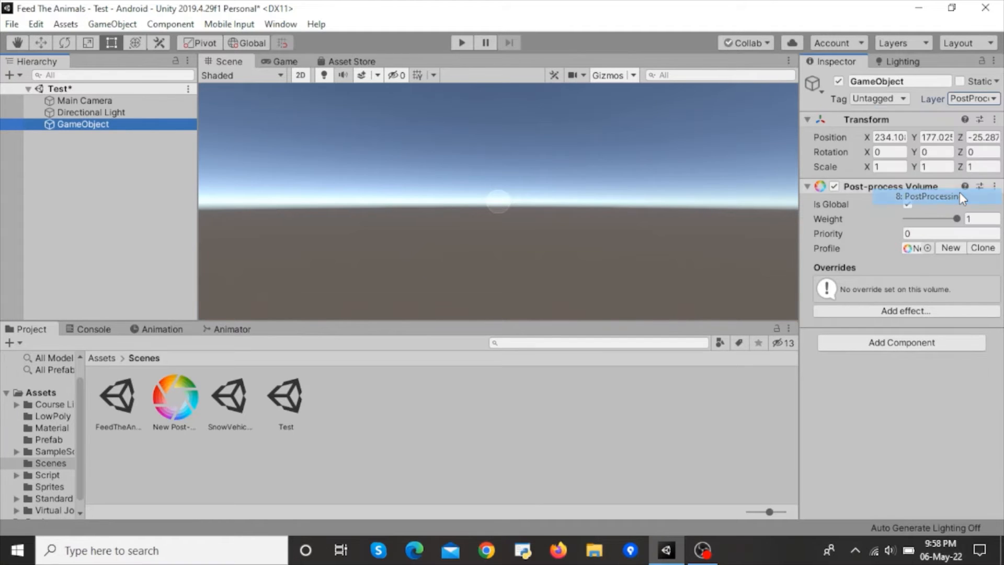
click(185, 102)
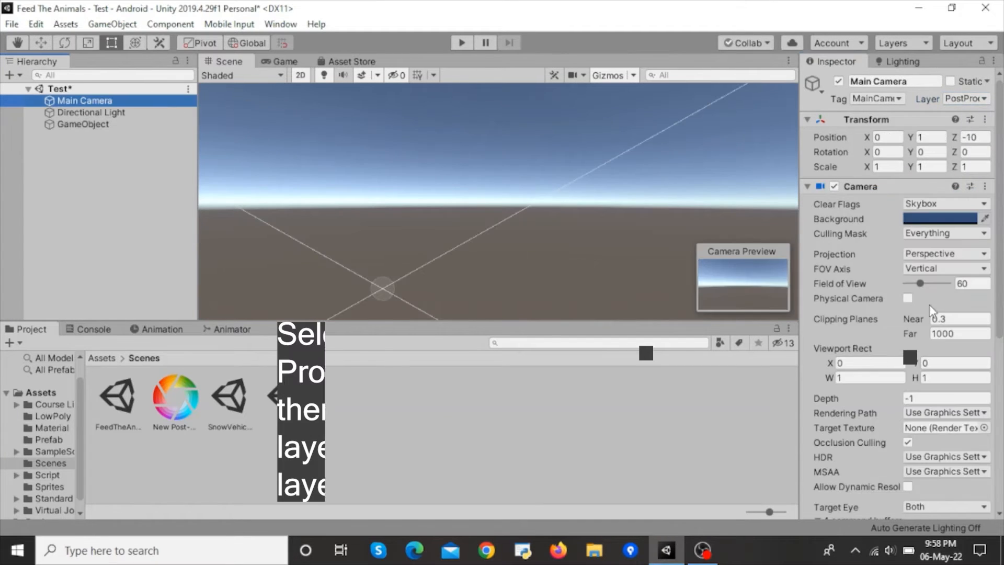
scroll(929, 304, down, 10)
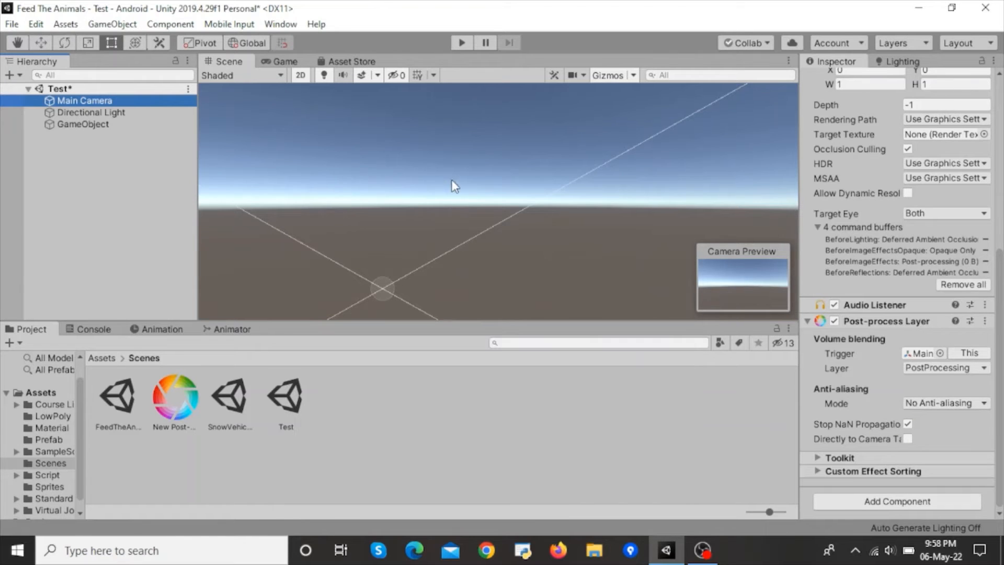
middle_drag(429, 234, 441, 201)
Rename the GameObject with the Post-process Volume as PostProcess
click(79, 124)
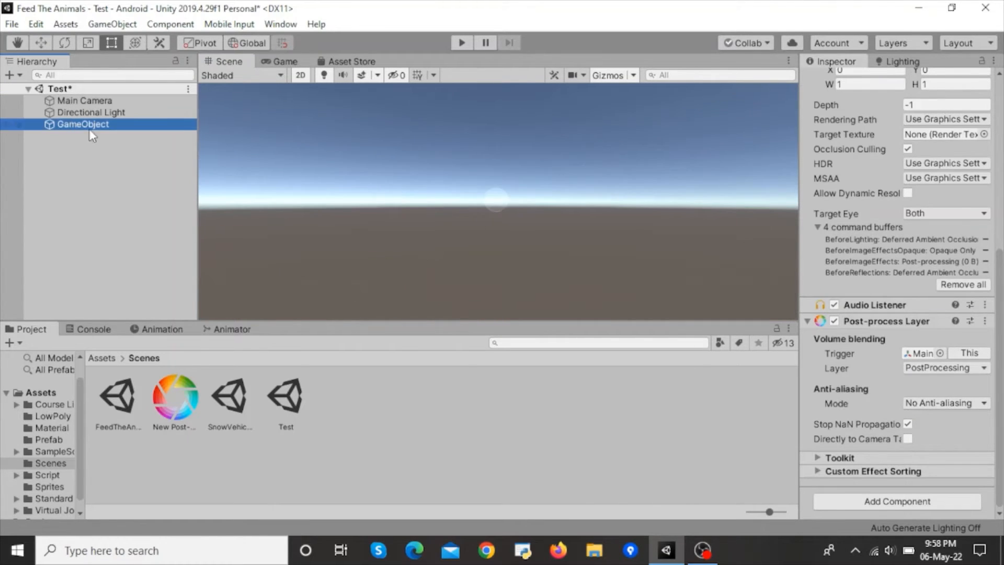
click(914, 81)
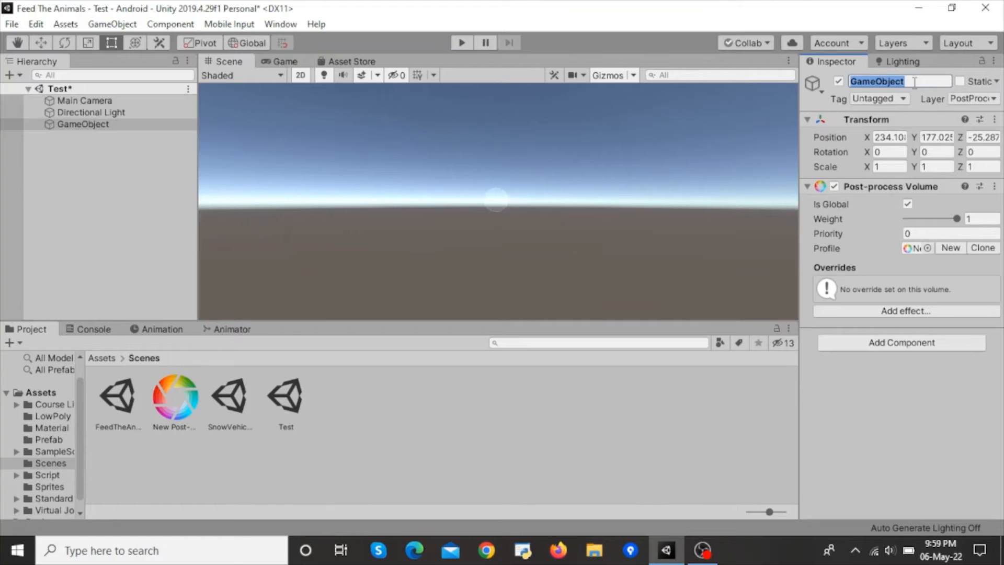
text(PostProcess)
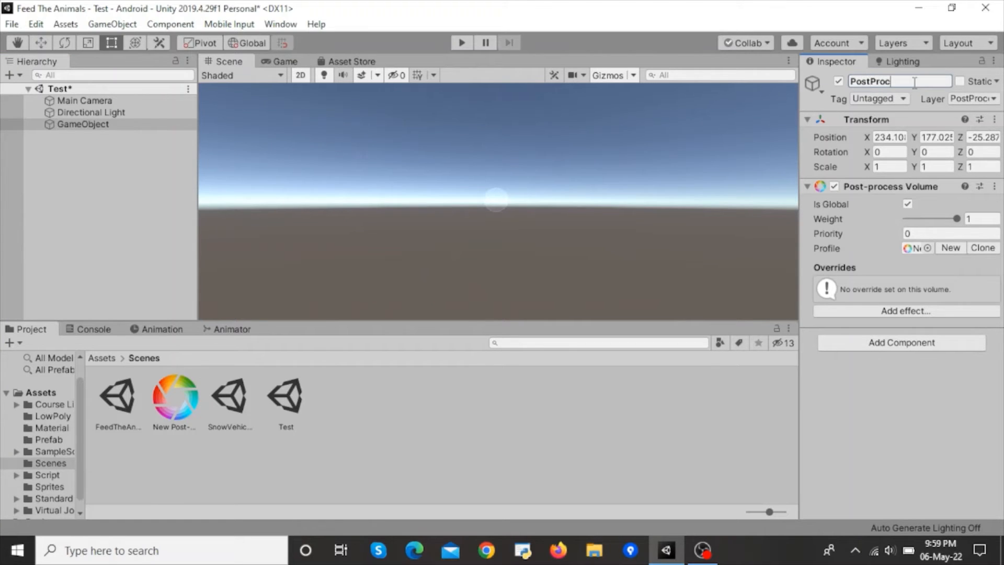
key(Return)
Add a Chromatic Aberration effect to the PostProcess volume, enable all its overrides and turn on Fast Mode
click(917, 310)
mouse_move(949, 322)
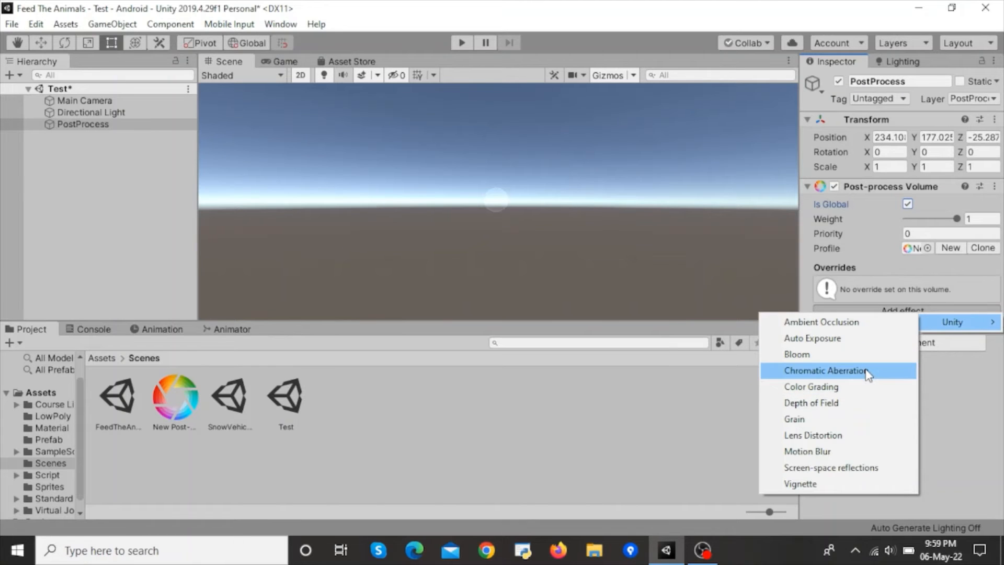
click(868, 371)
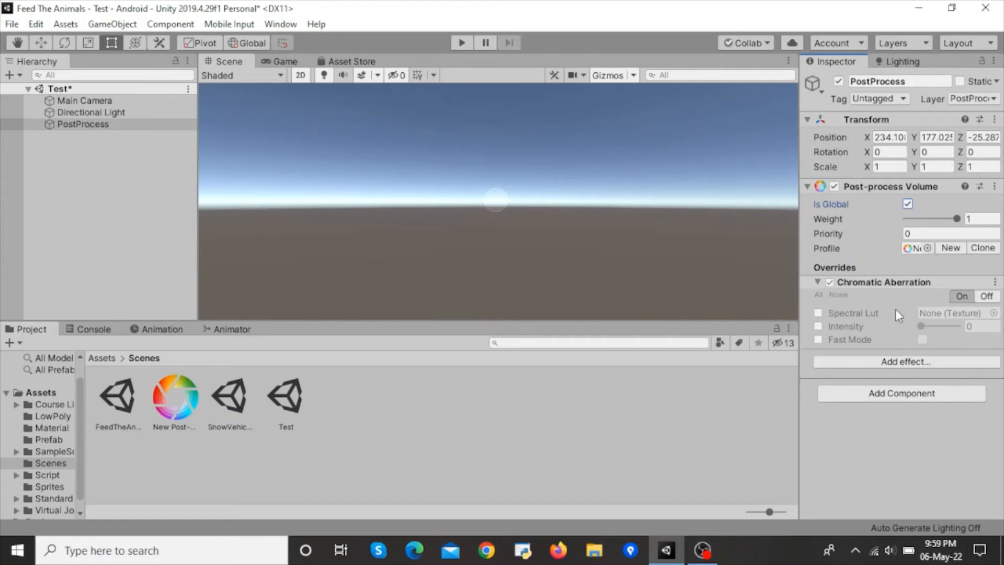
click(823, 293)
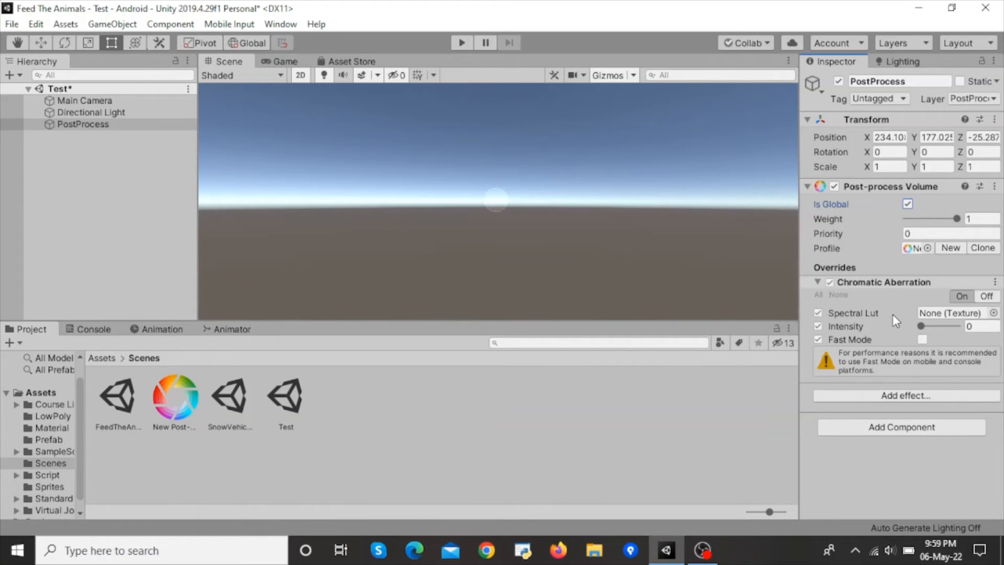
click(847, 340)
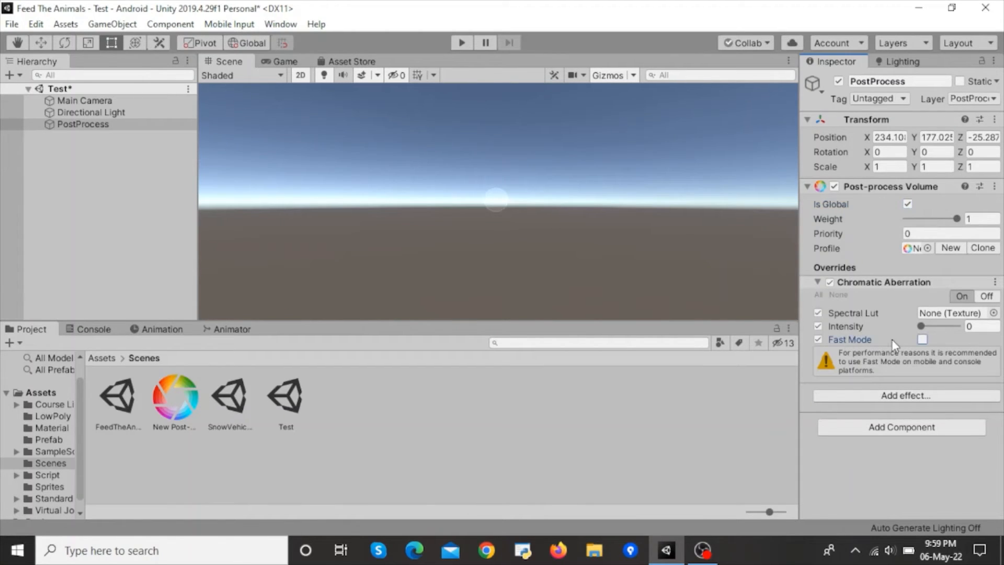
click(922, 340)
Remove the Chromatic Aberration effect from the PostProcess volume
right_click(884, 282)
click(910, 307)
Add a Color Grading effect to the PostProcess volume and enable all its overrides
click(906, 311)
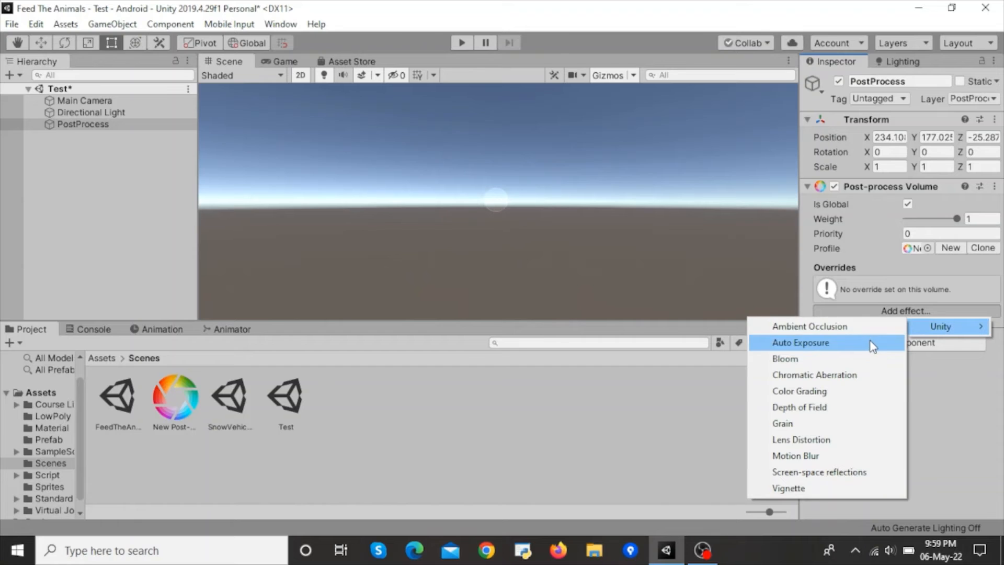
click(851, 390)
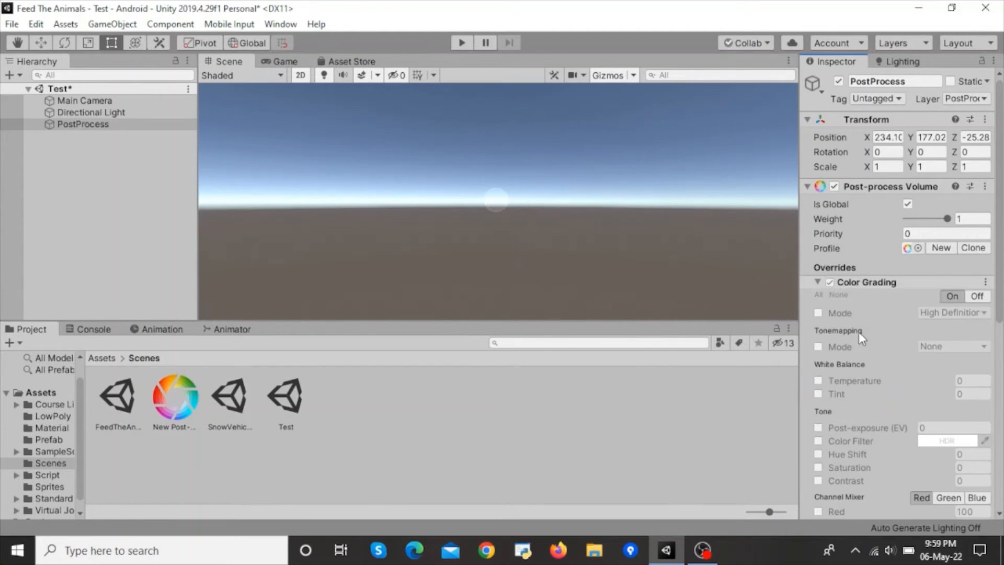
click(823, 294)
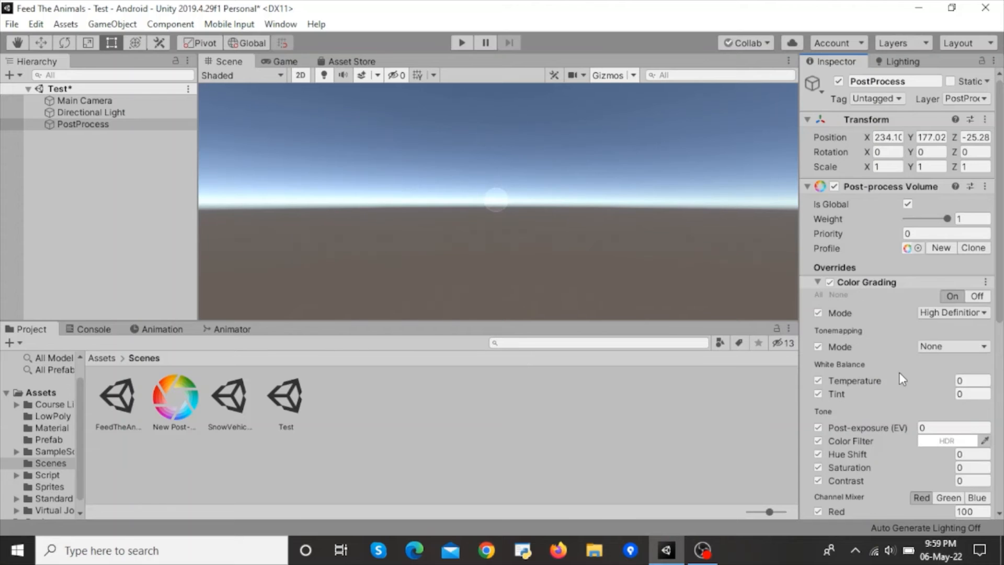
Lower the Lift trackball of the Color Grading effect to about -0.4
scroll(899, 373, down, 5)
scroll(899, 372, down, 4)
drag(845, 289, 833, 289)
mouse_move(902, 288)
mouse_down()
mouse_move(893, 289)
mouse_move(902, 290)
mouse_up()
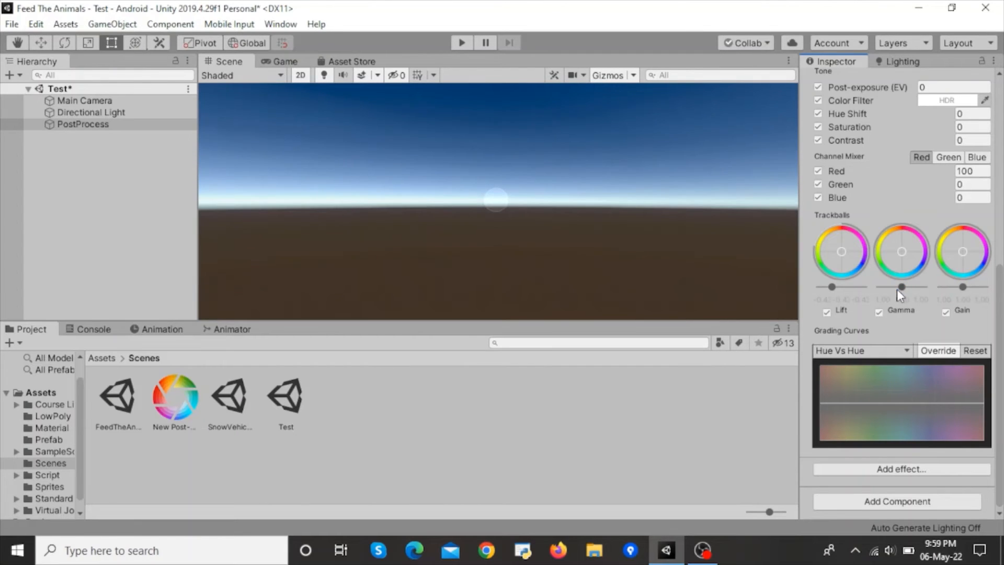
Add a Plane to the scene and switch the Scene view from 2D to 3D
right_click(84, 191)
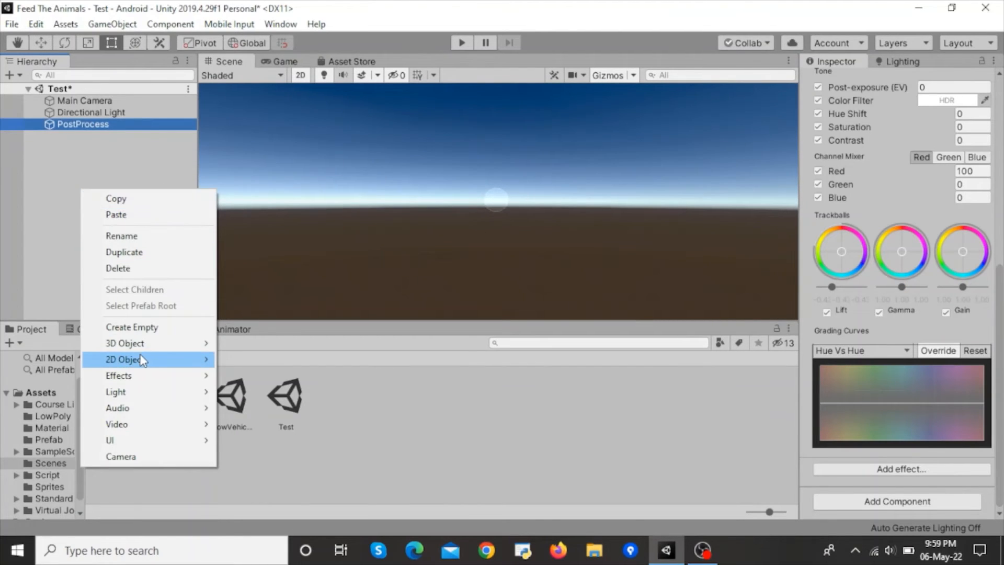
mouse_move(140, 343)
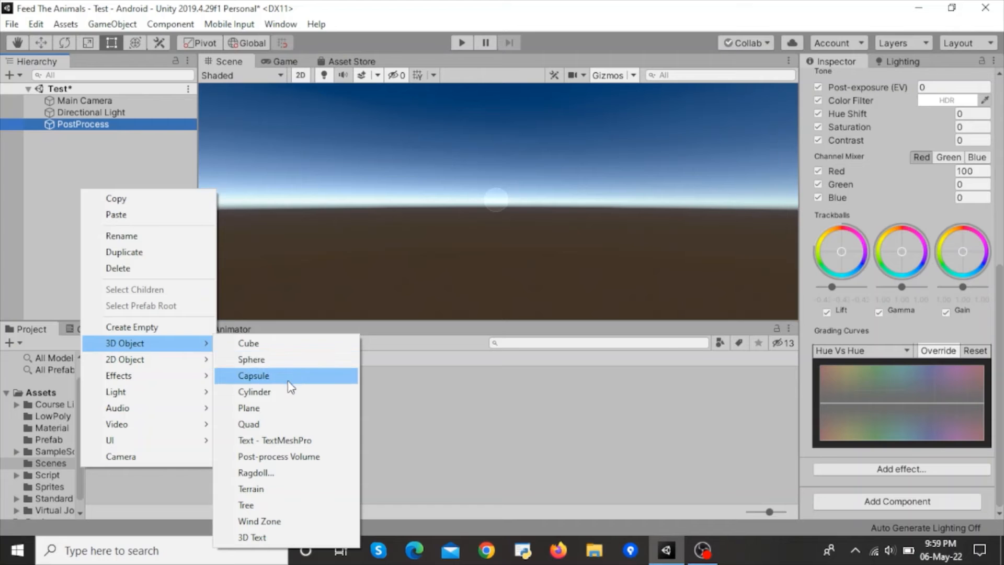
click(287, 408)
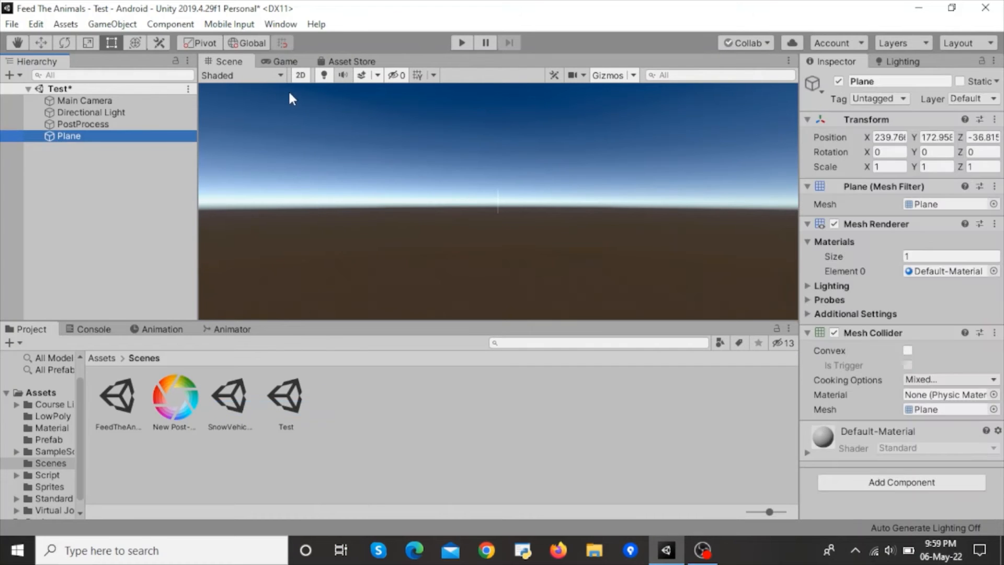
click(300, 75)
alt+drag(428, 193, 531, 202)
scroll(532, 202, up, 5)
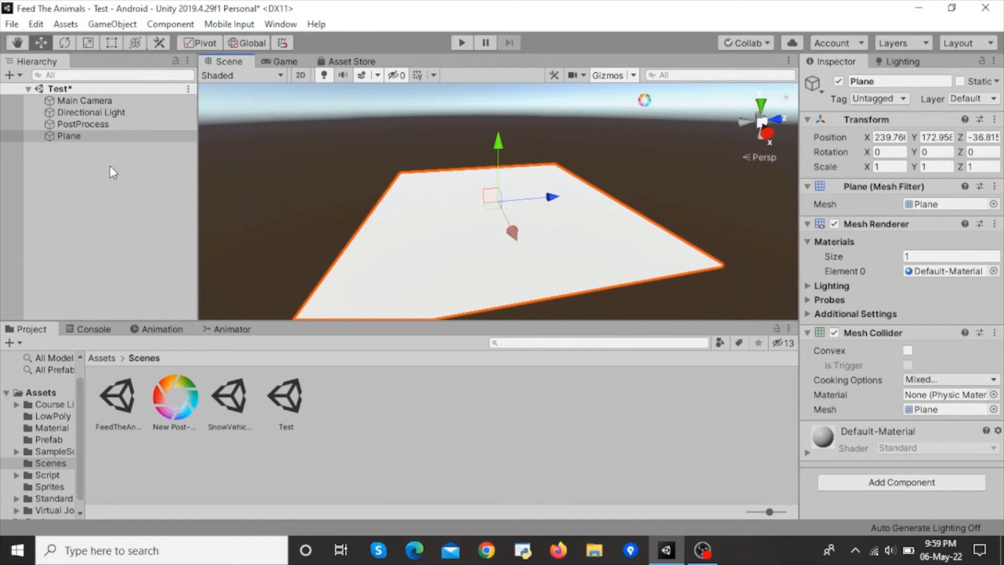
Add a Sphere to the scene on top of the plane
right_click(110, 165)
mouse_move(168, 320)
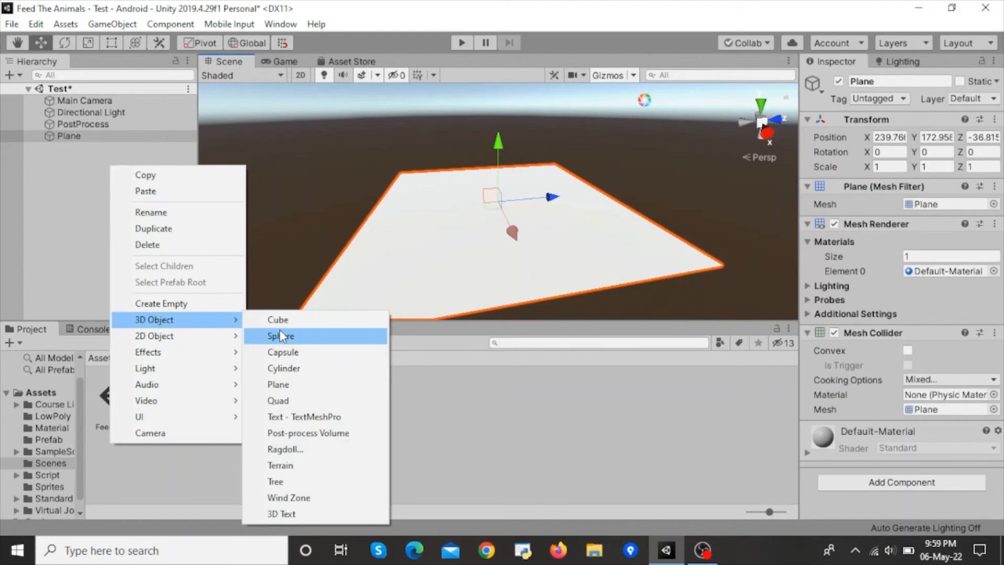
click(281, 335)
alt+drag(511, 225, 498, 139)
scroll(498, 139, up, 3)
click(554, 204)
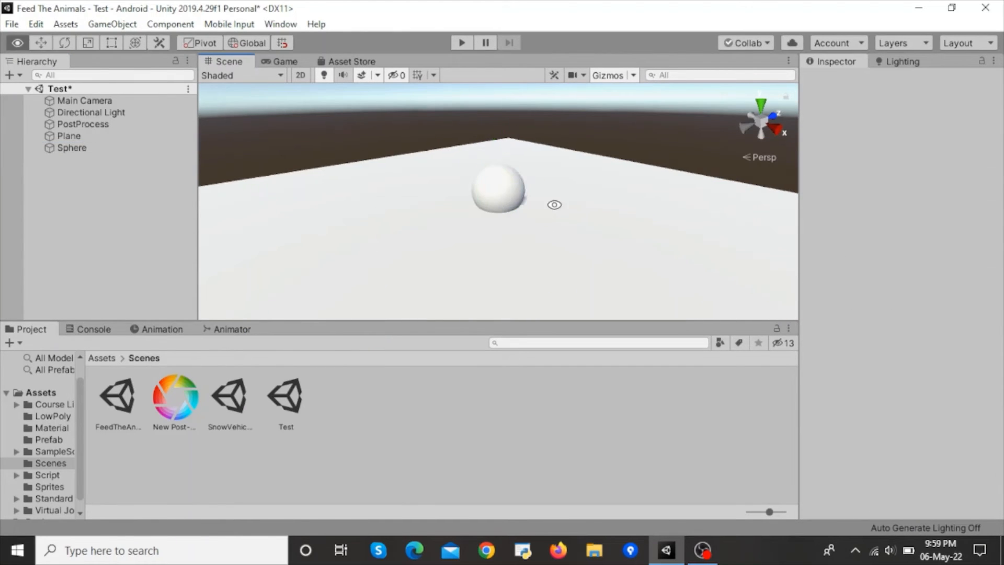
alt+drag(554, 204, 511, 191)
Create a new material in the Scenes folder and assign it to the sphere
right_click(390, 401)
mouse_move(478, 34)
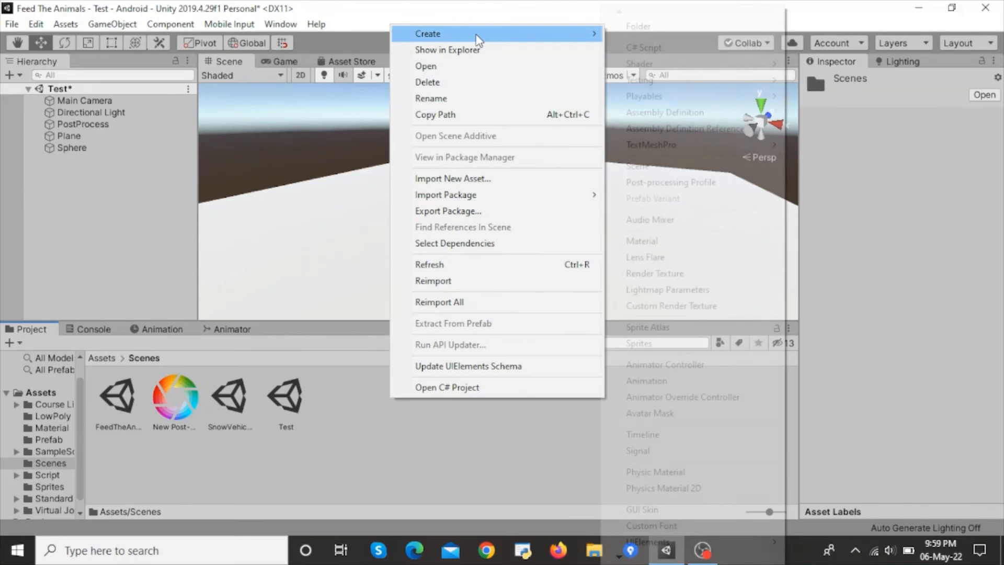
click(674, 245)
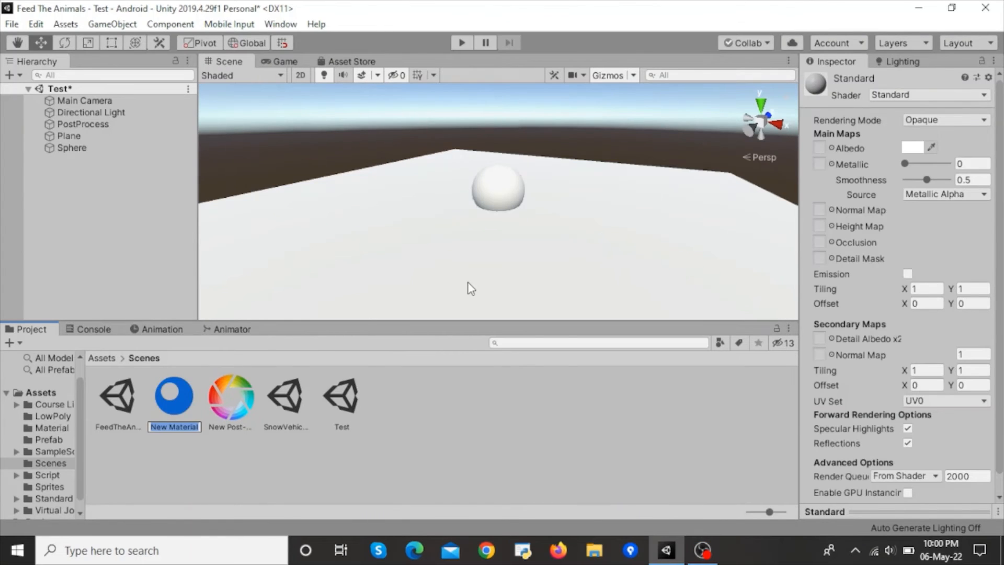
key(Return)
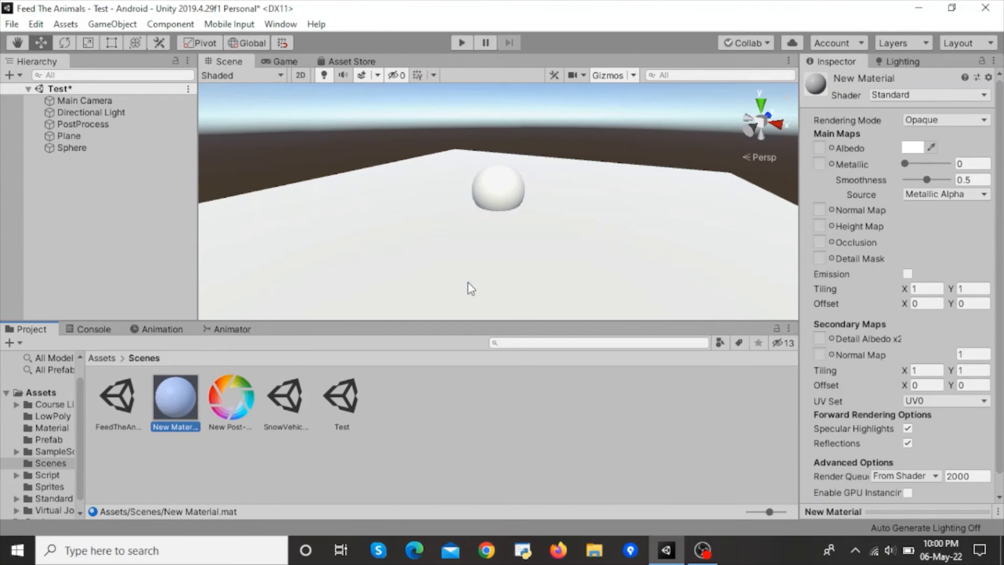
click(83, 146)
drag(175, 393, 499, 209)
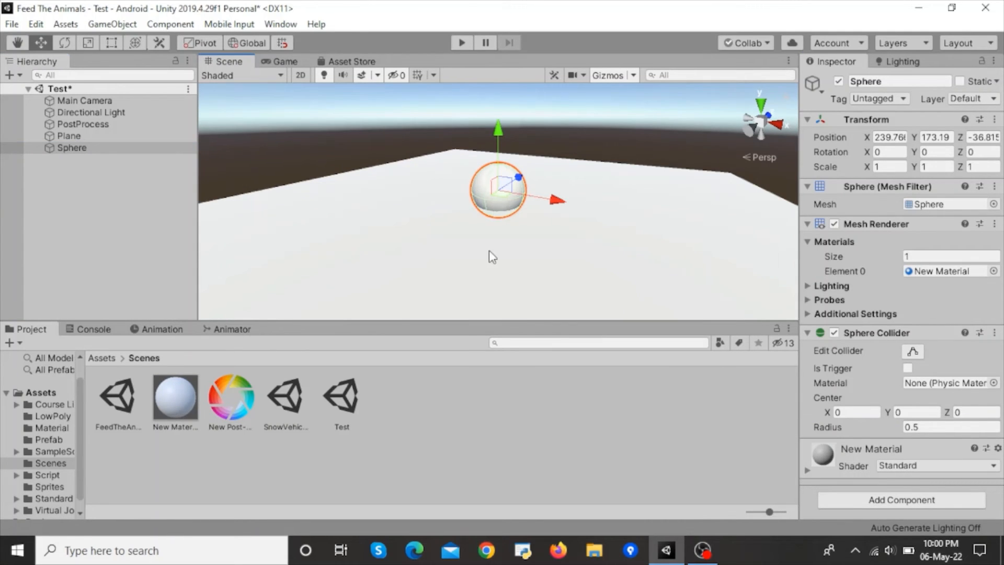
Turn on emission for the sphere's material and set its emission color to yellow, RGB 255, 216, 0
click(183, 401)
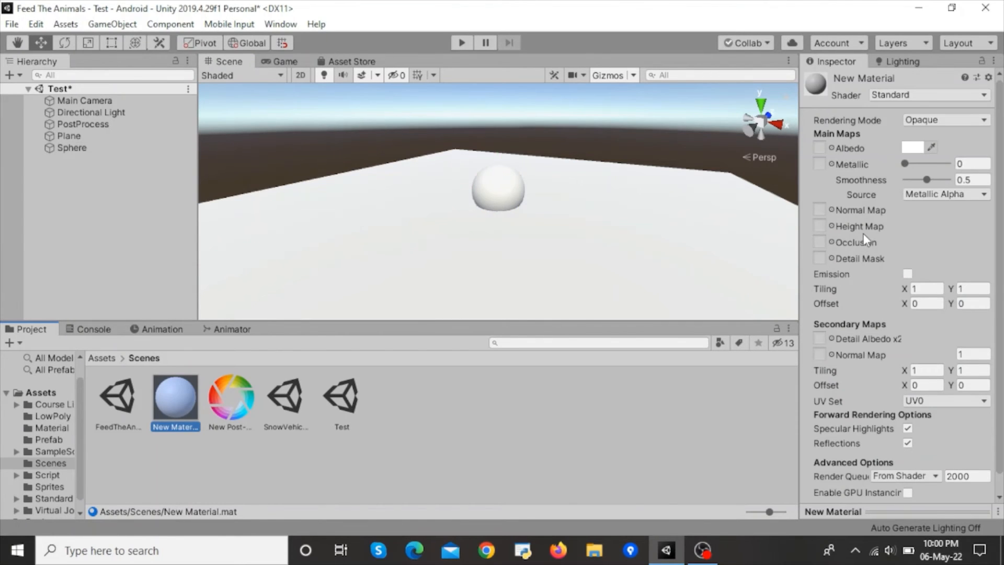
click(908, 274)
click(912, 289)
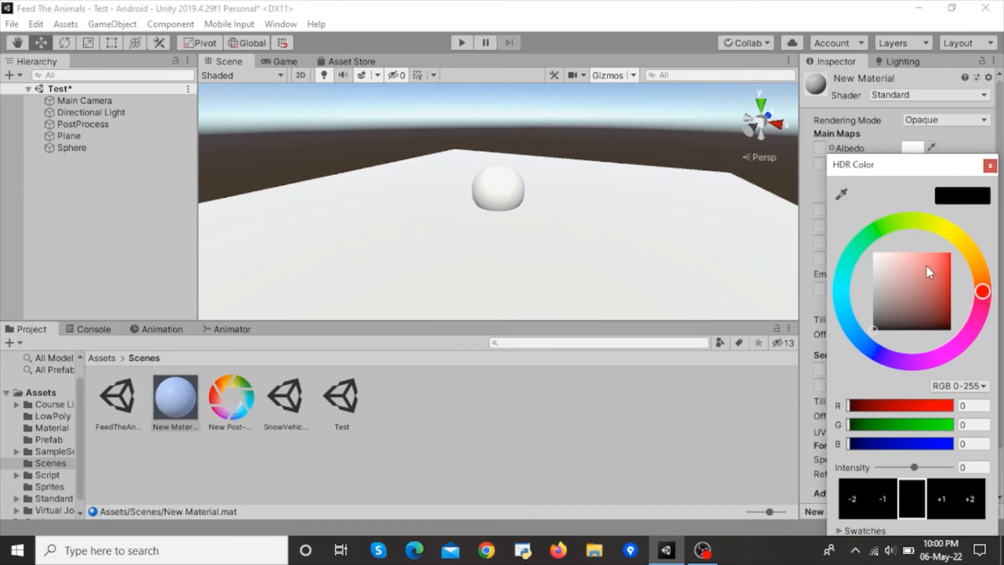
click(972, 255)
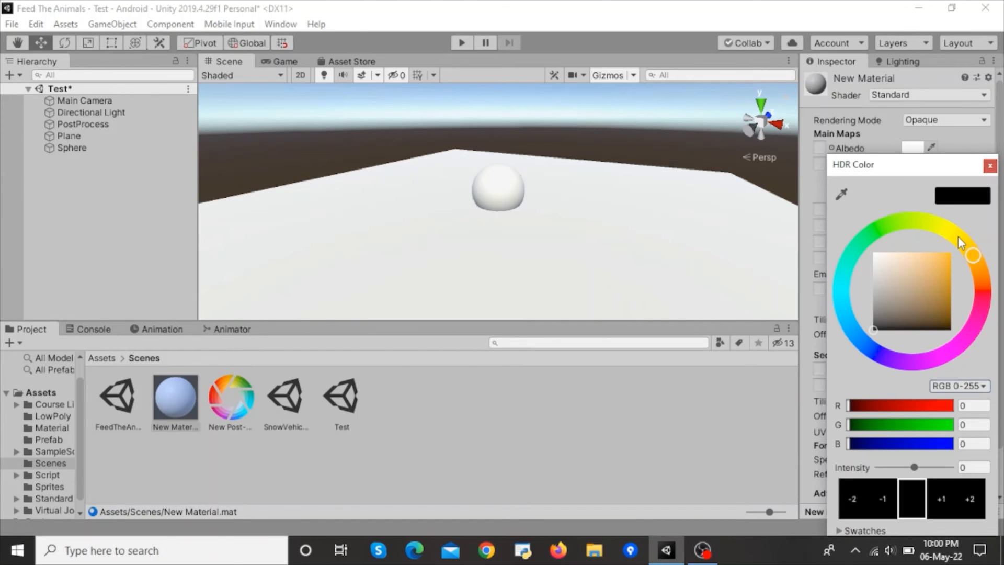
click(957, 237)
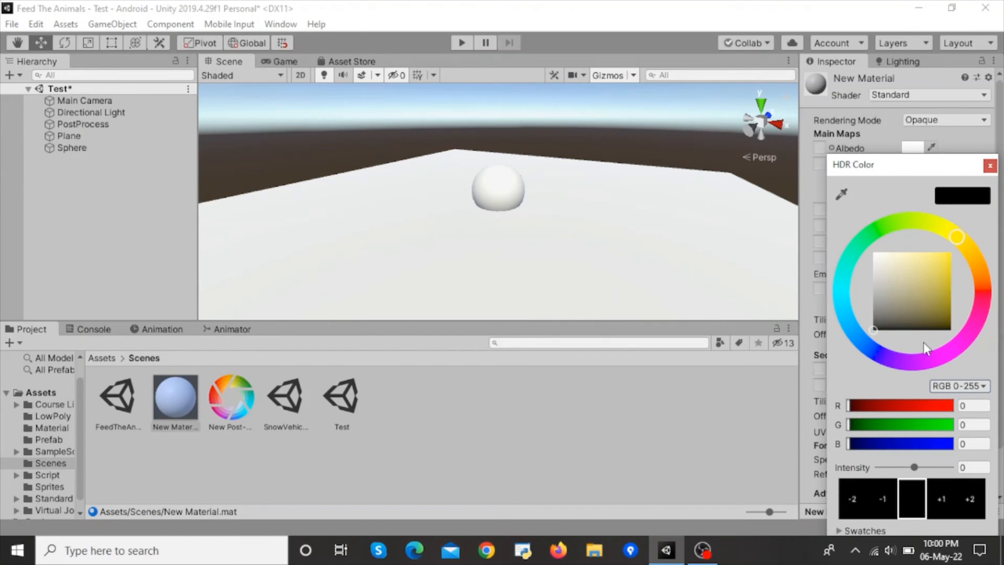
click(951, 252)
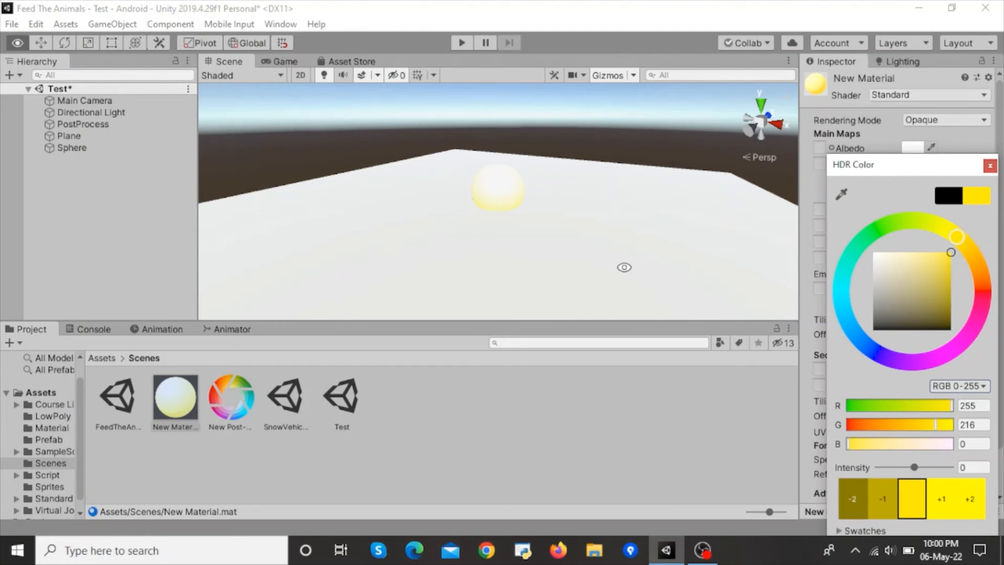
alt+drag(624, 267, 601, 262)
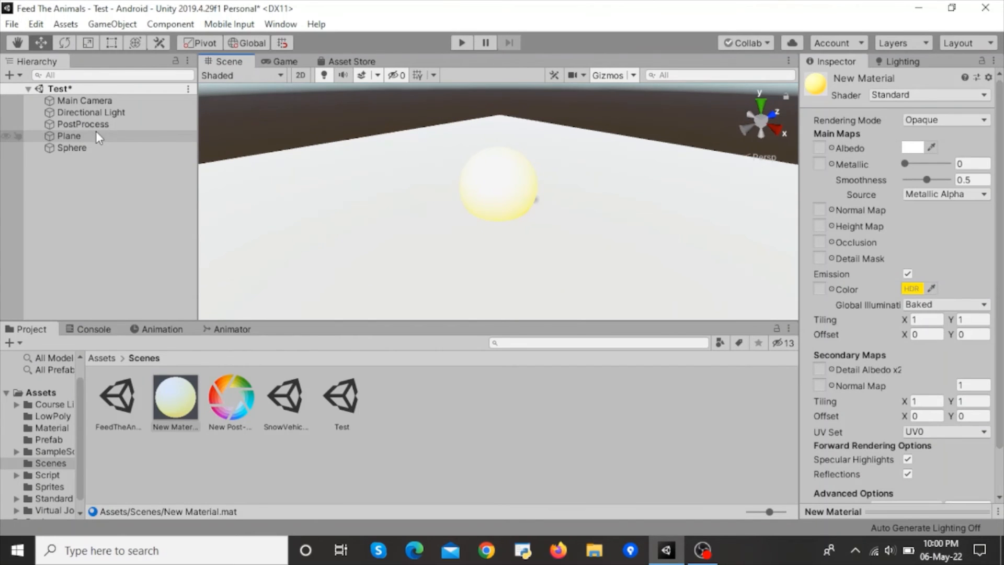
Add a Bloom effect to the PostProcess volume and expand its settings
click(84, 124)
scroll(991, 291, down, 10)
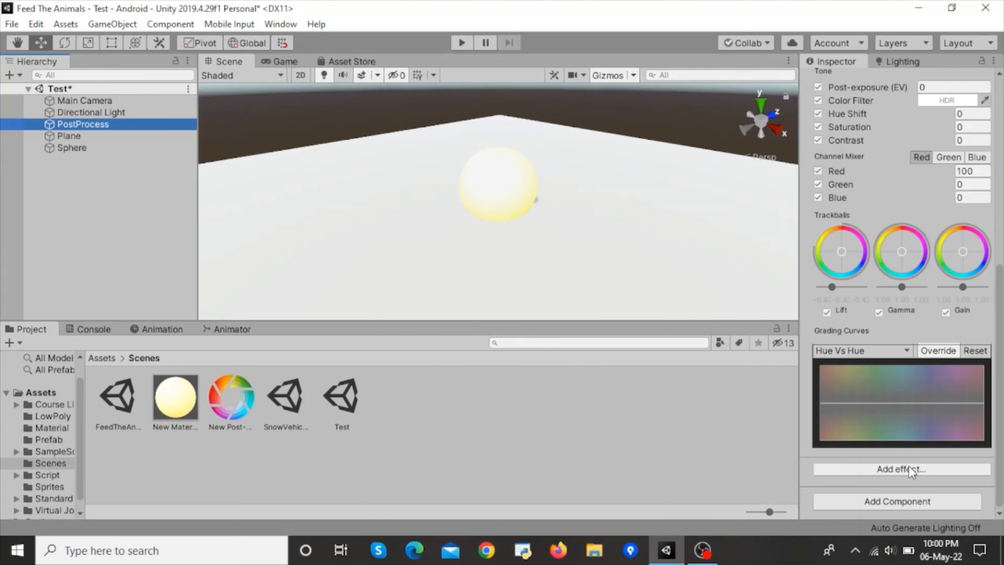
click(912, 469)
click(899, 468)
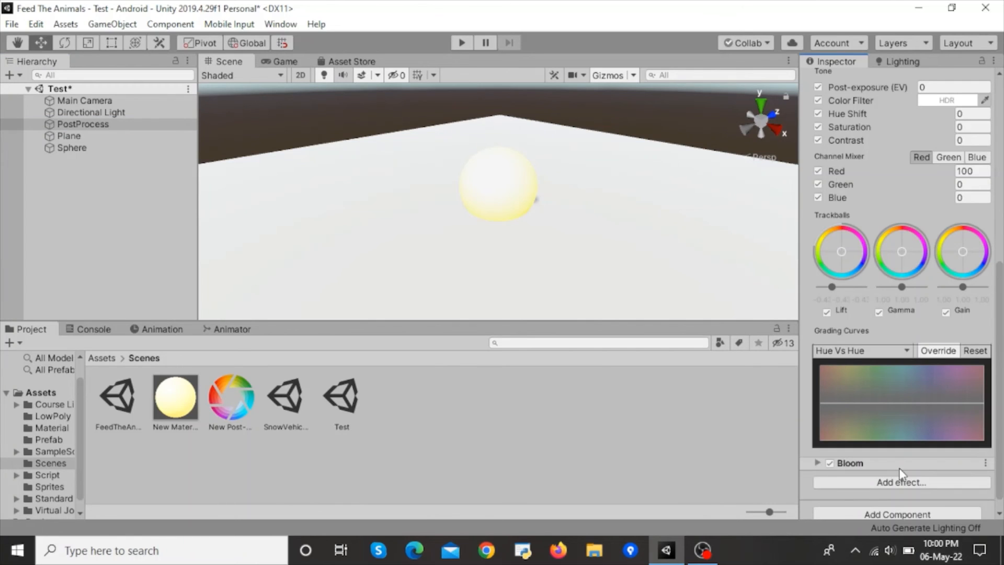
scroll(899, 467, down, 1)
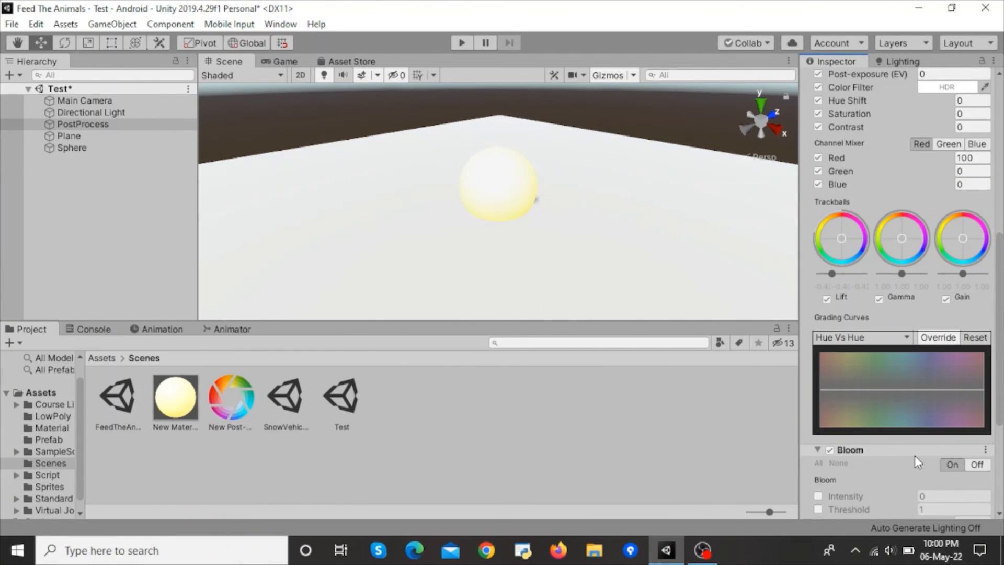
scroll(915, 456, down, 8)
Enable Bloom's Threshold and Intensity overrides and set the intensity to 0.52
click(818, 320)
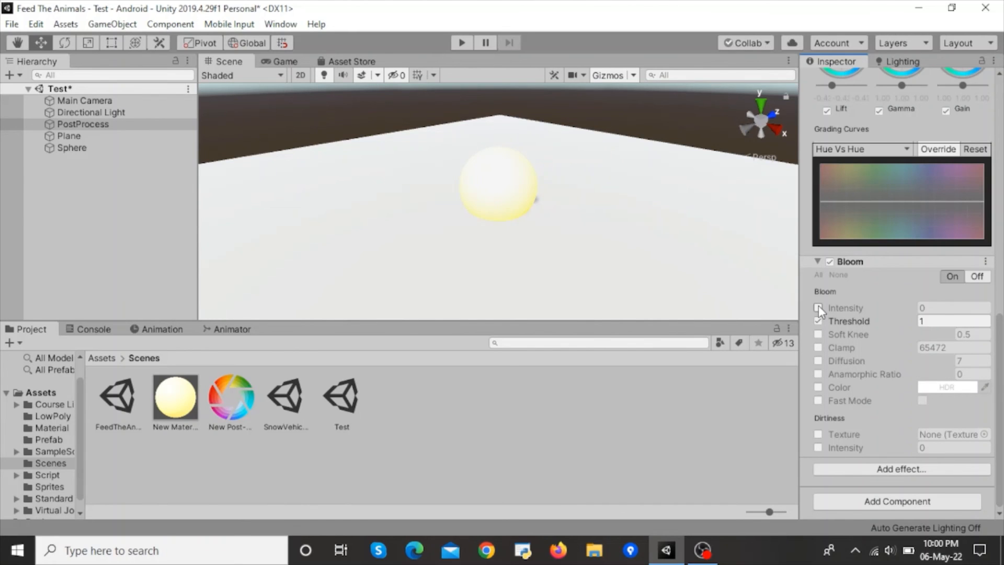
click(818, 307)
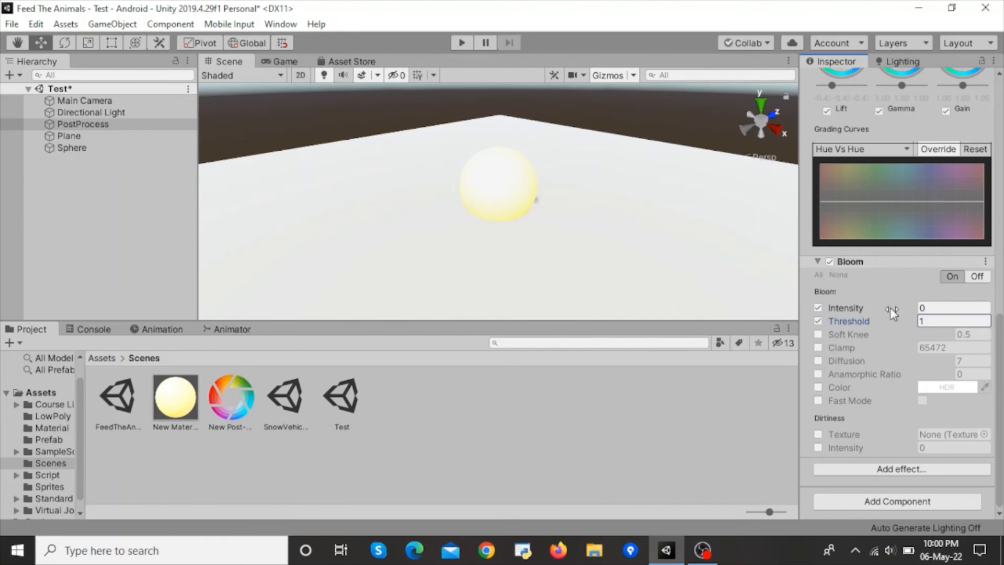
drag(891, 310, 906, 309)
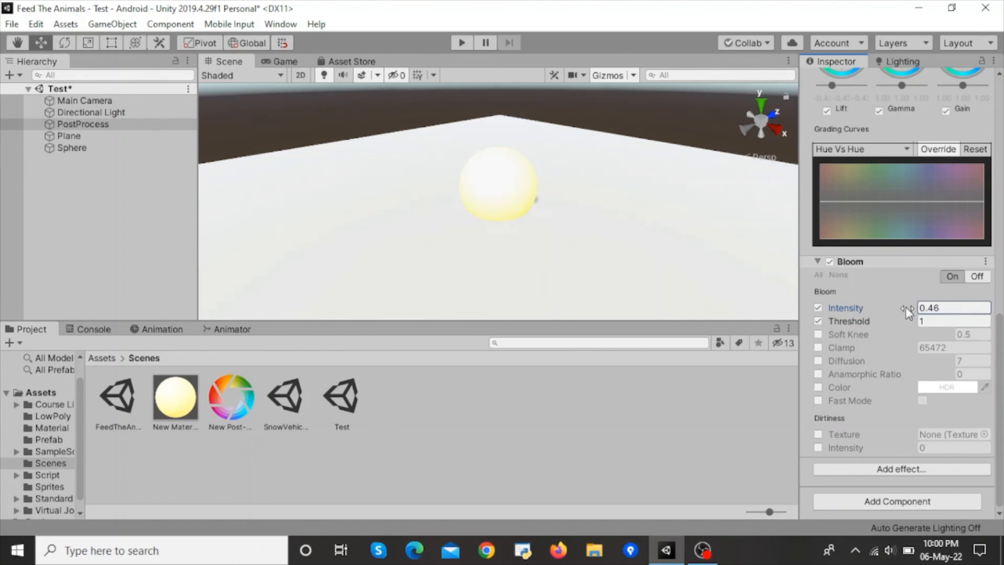
drag(908, 310, 909, 309)
alt+drag(604, 198, 563, 256)
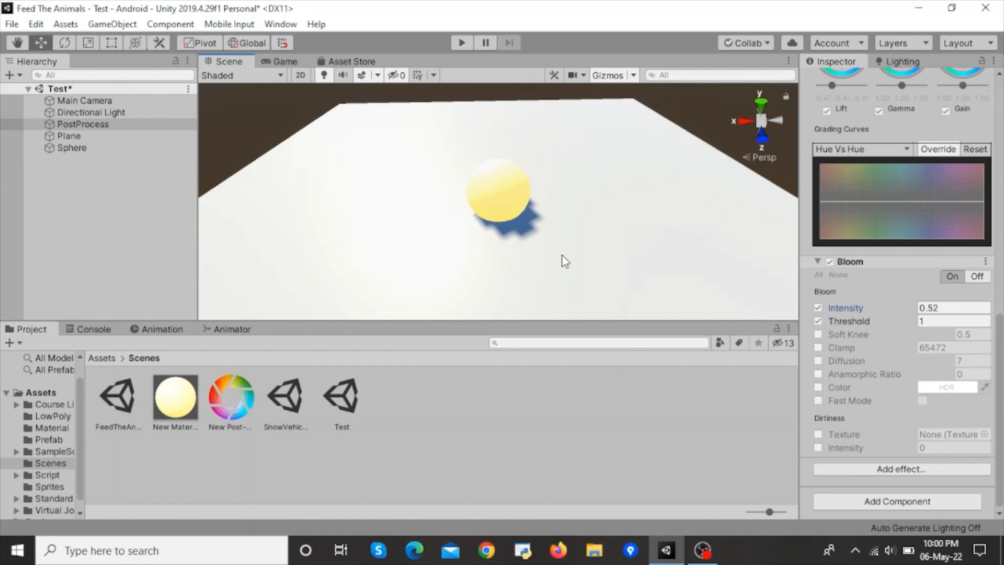
Add a Vignette effect to the PostProcess volume and show the Game view
click(901, 468)
mouse_move(946, 483)
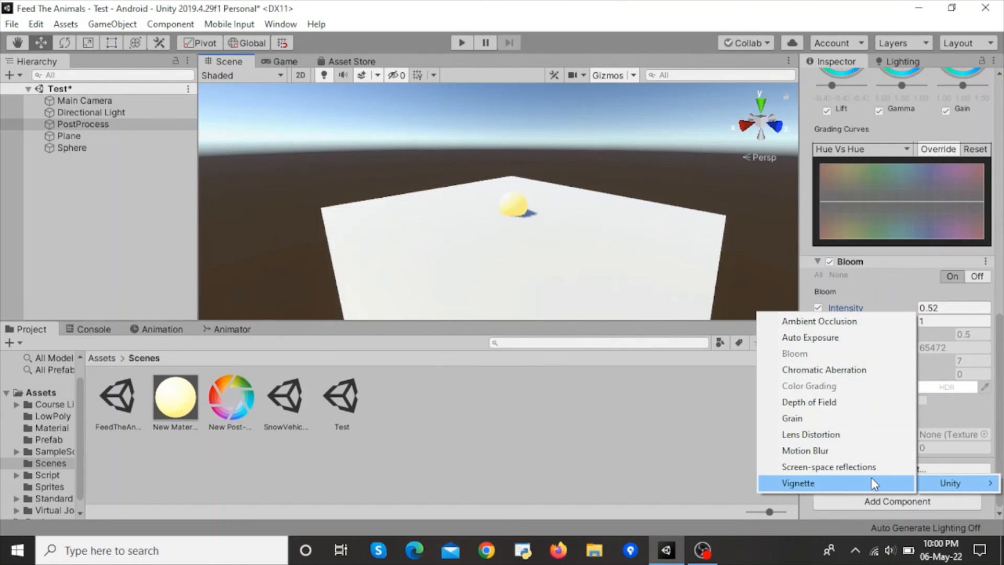
click(871, 482)
key(ctrl+2)
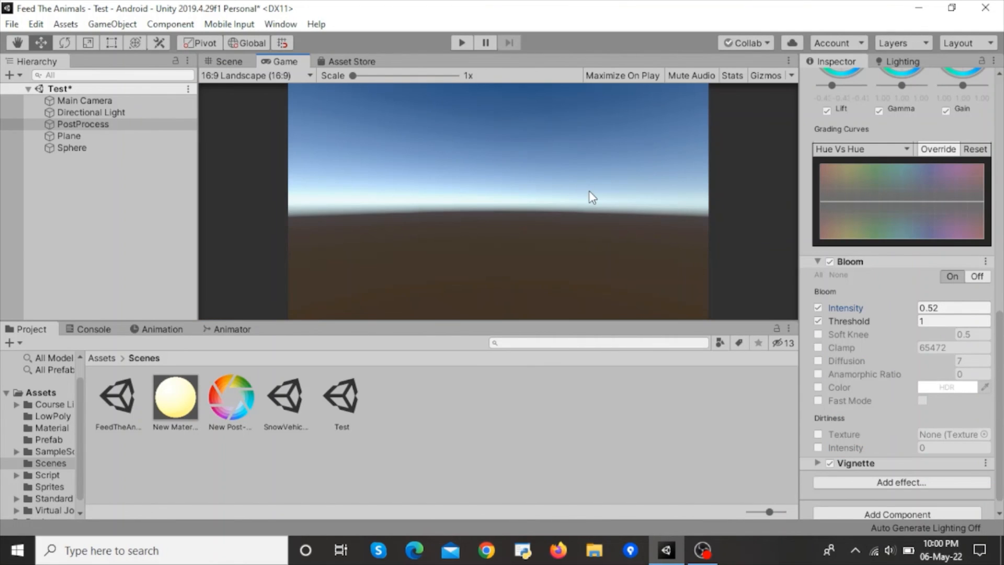
Enable all Vignette overrides and set intensity to 0.32, smoothness to 0.06 and roundness to 0.04
click(917, 467)
scroll(852, 427, down, 5)
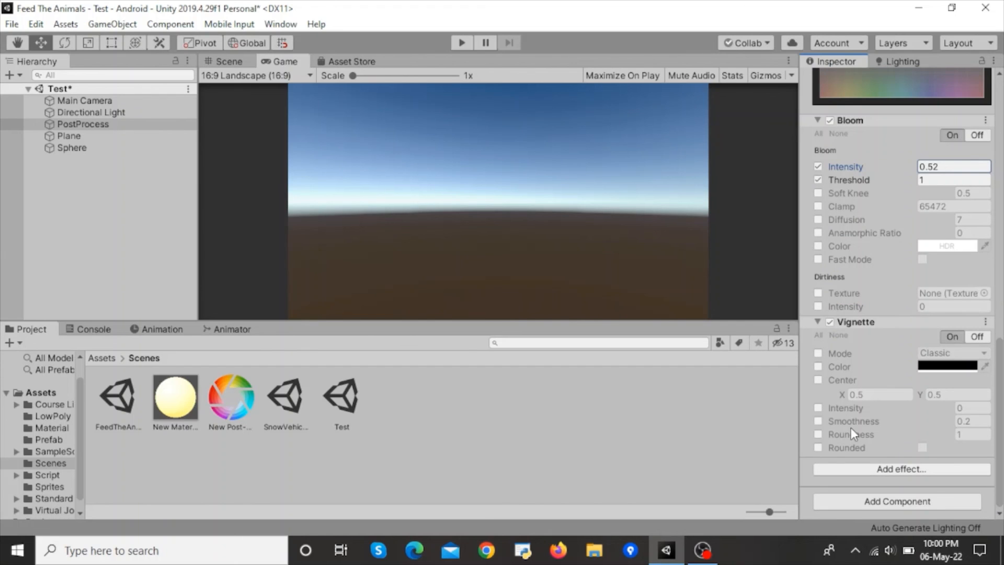
click(818, 334)
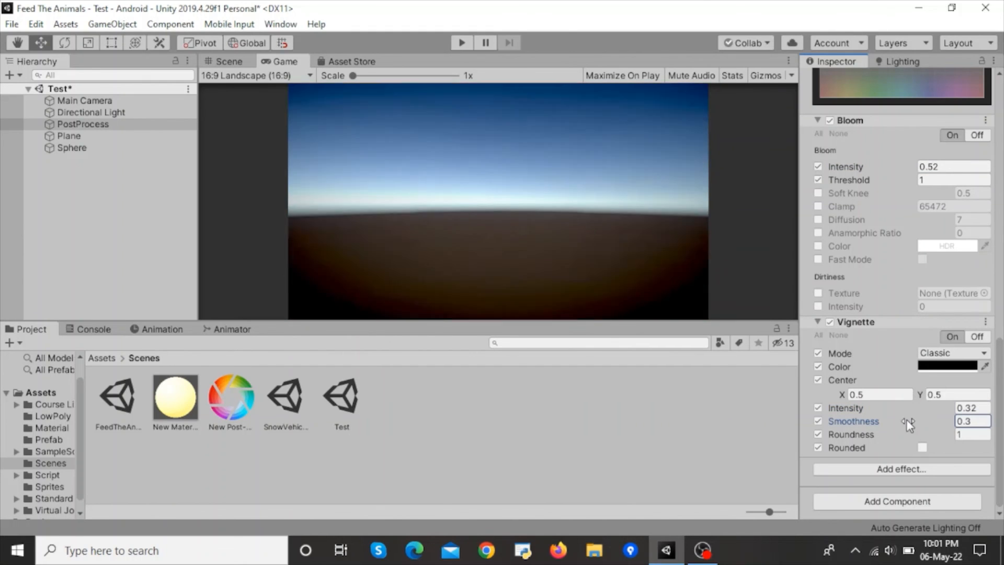
click(902, 437)
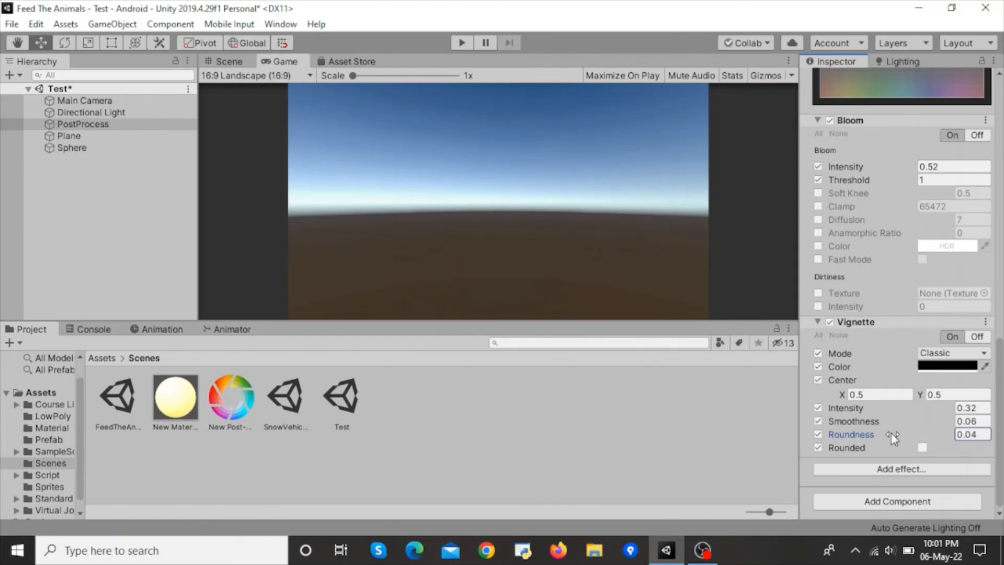